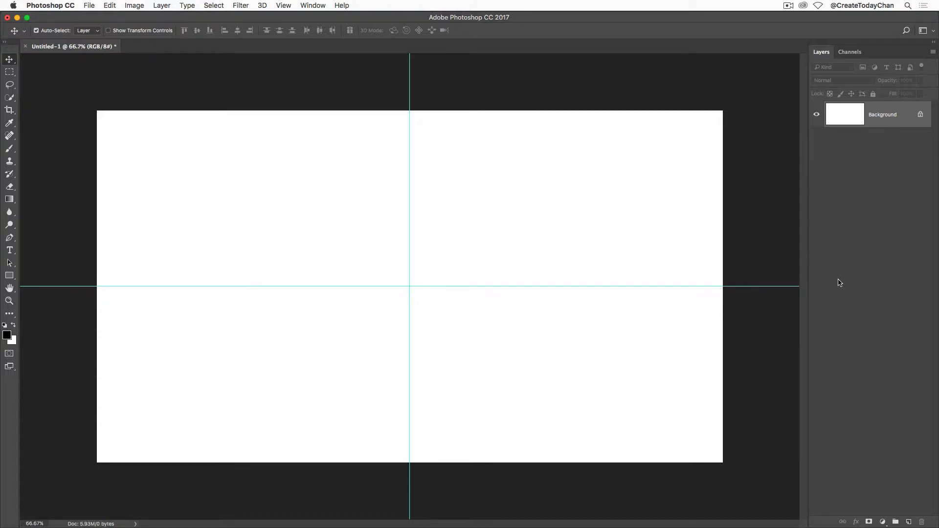
- Add the text "plastic" in the Arista 2.0 font and center it on the canvas guides
click(10, 251)
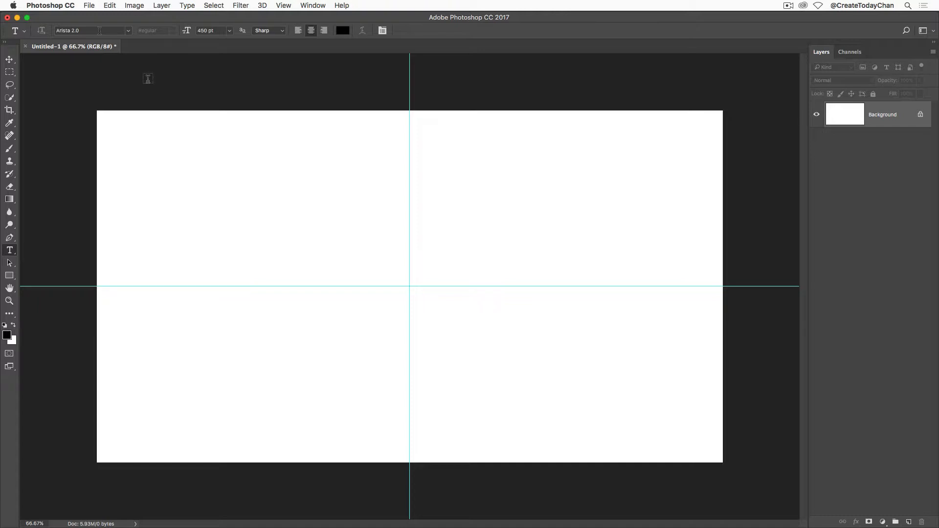
click(130, 31)
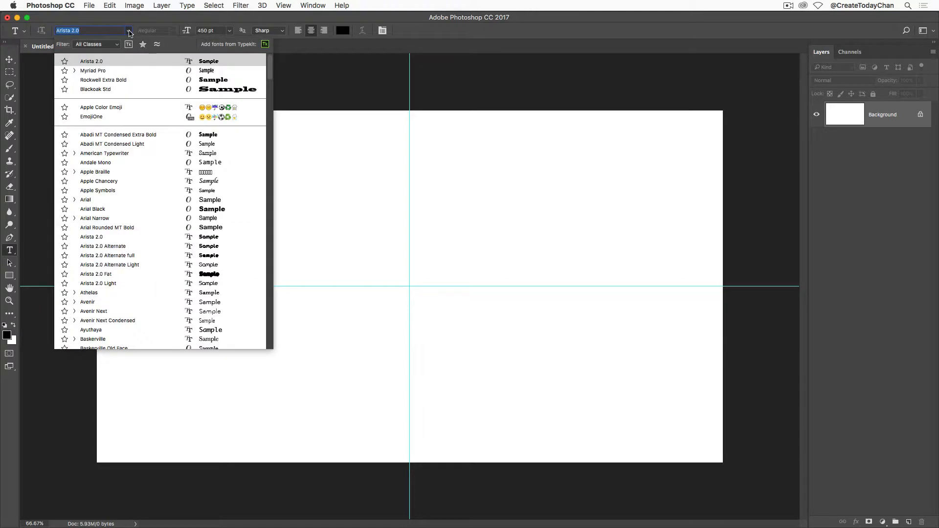
click(122, 61)
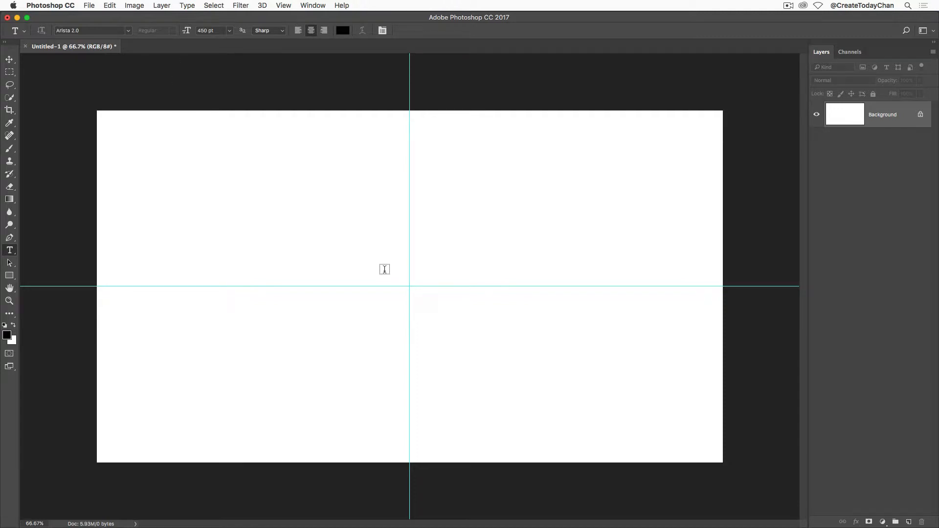
click(409, 283)
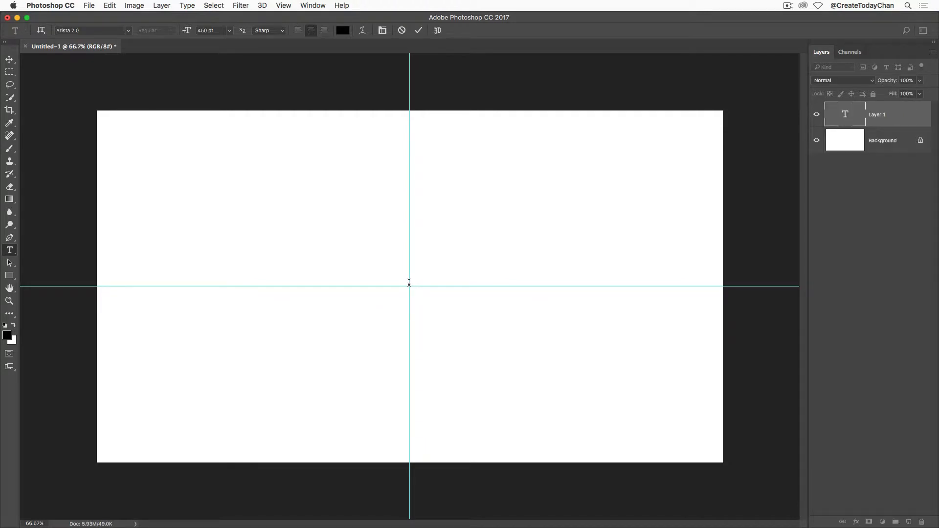
text(plastic)
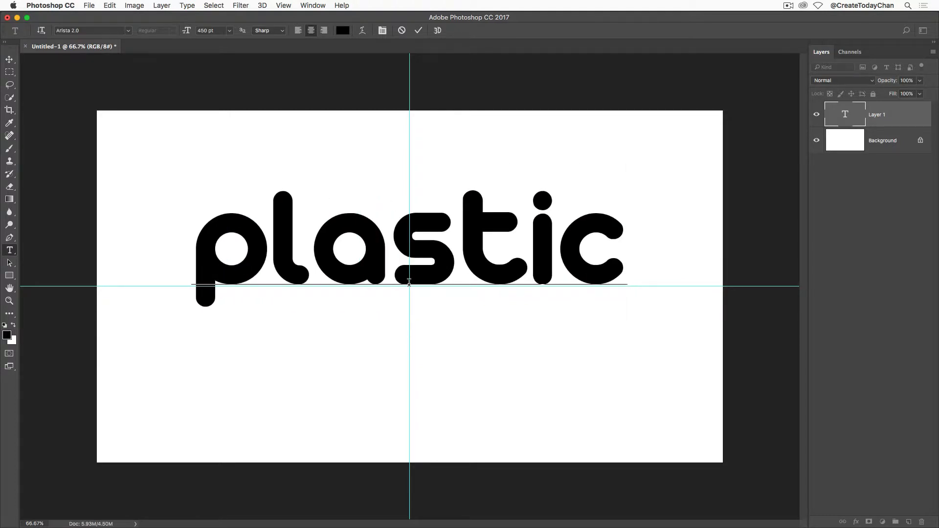
click(9, 59)
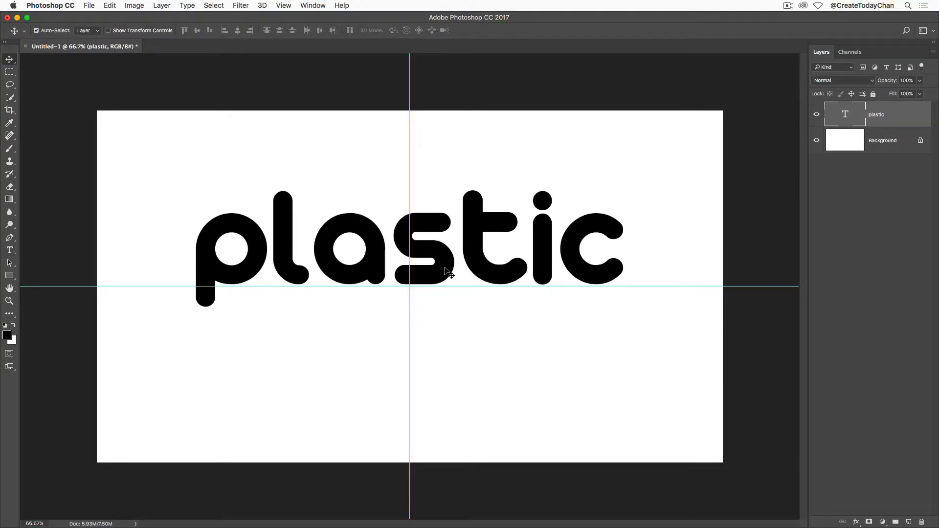
drag(445, 268, 442, 302)
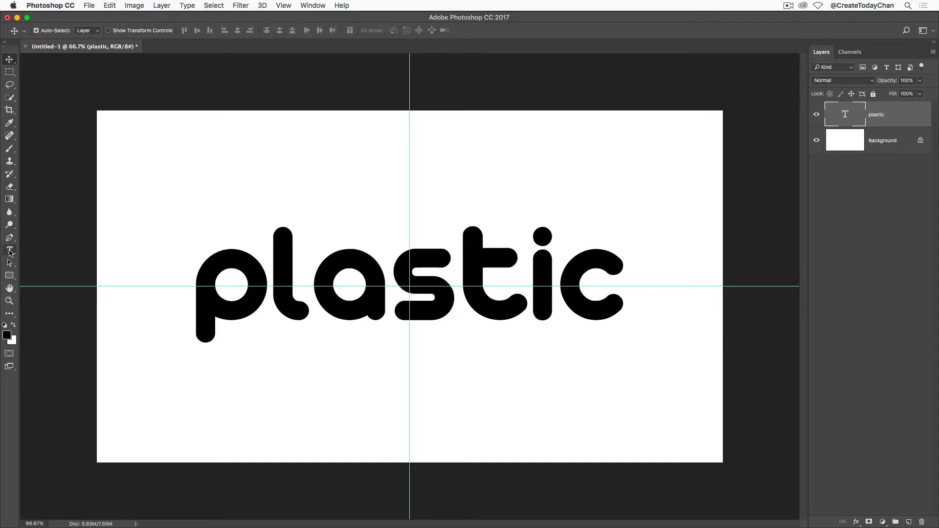
- Set the kerning of the whole word "plastic" to Optical, comparing it with Metrics, and commit the text
click(9, 252)
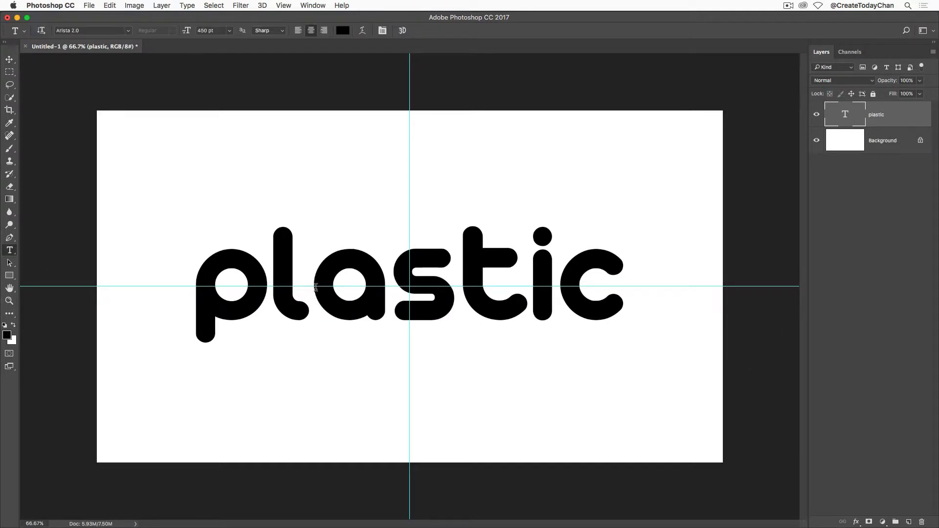
click(461, 303)
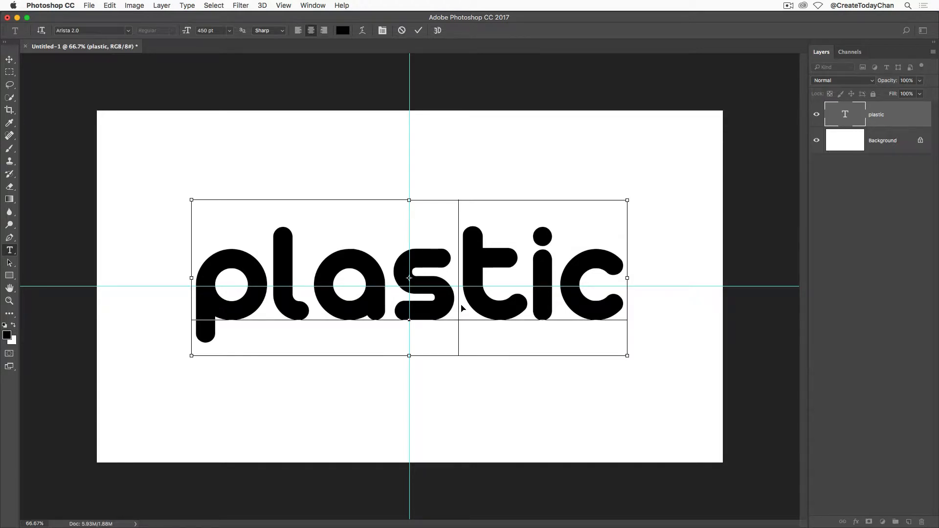
key(super+a)
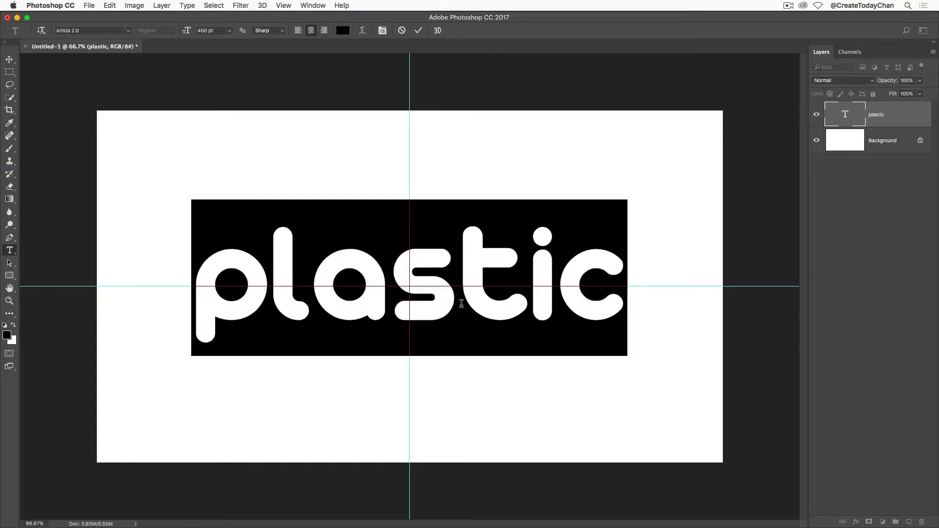
key(super)
key(super+t)
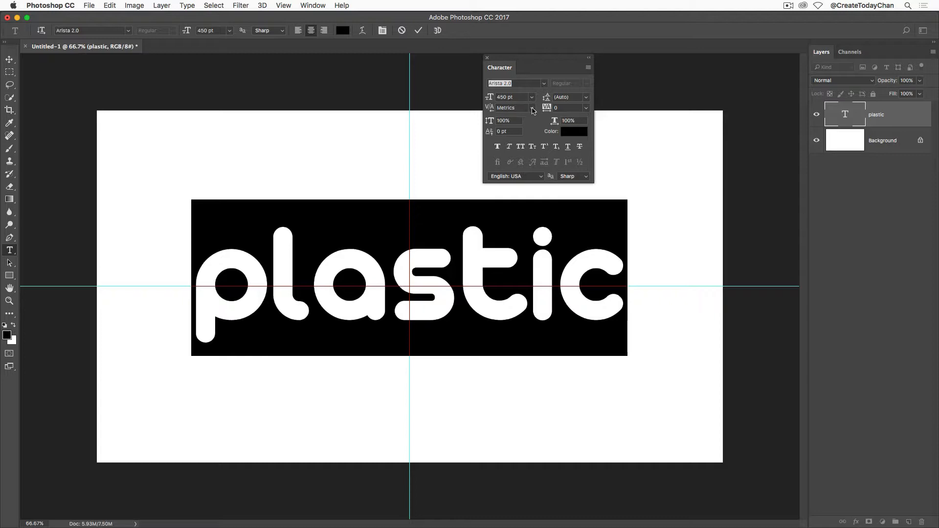
click(532, 109)
click(521, 123)
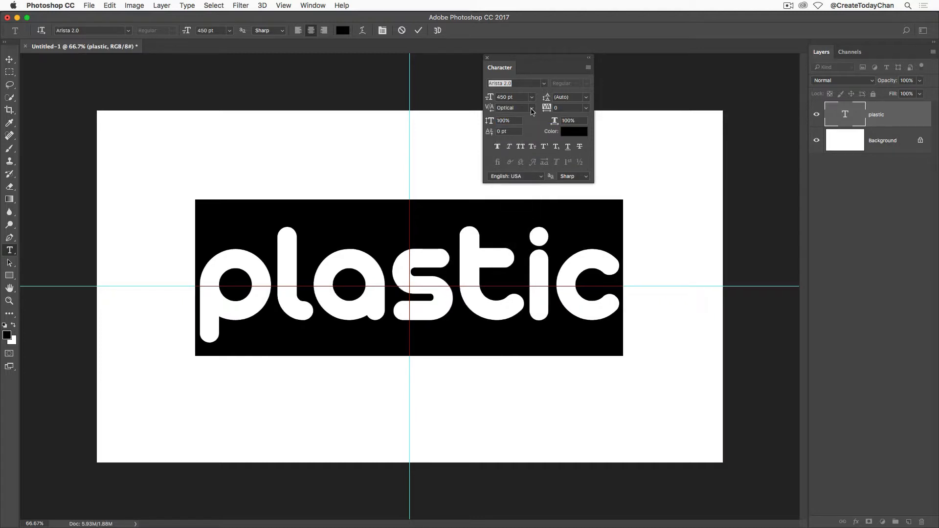
click(531, 109)
click(524, 115)
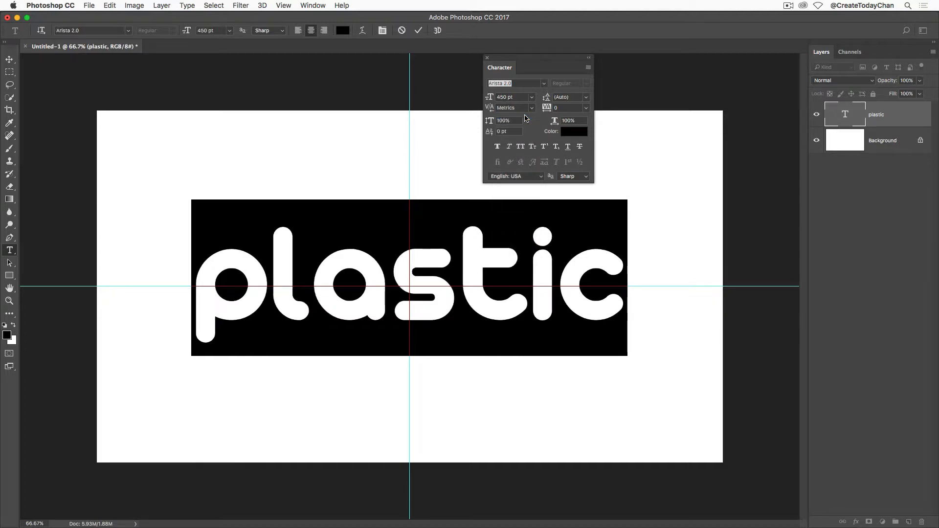
click(533, 108)
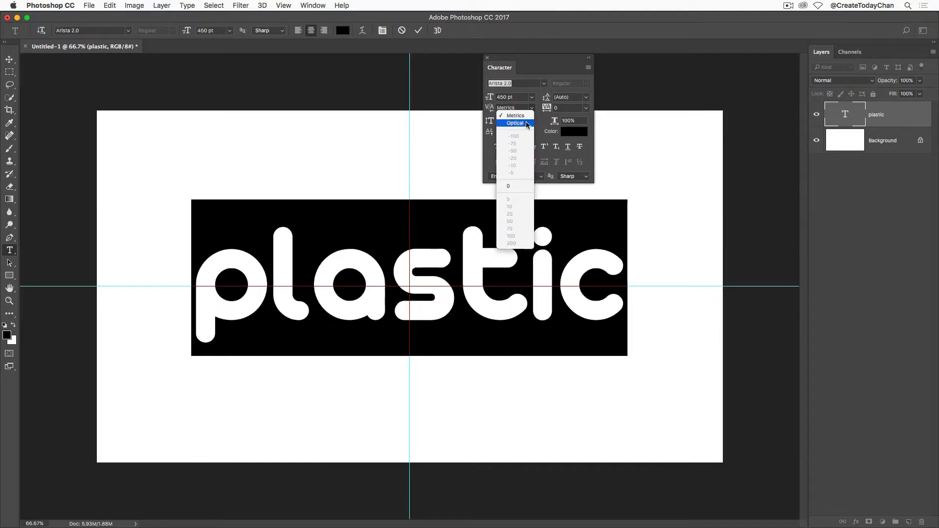
click(527, 125)
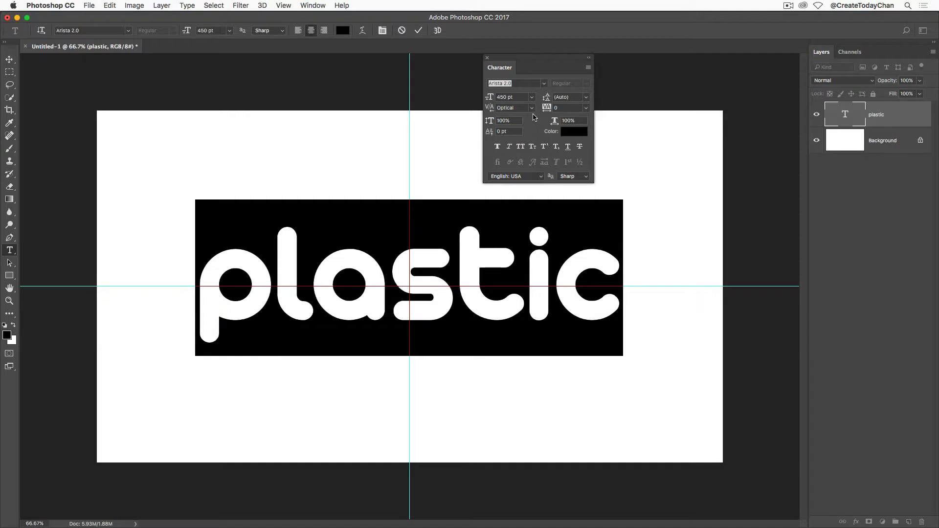
click(487, 59)
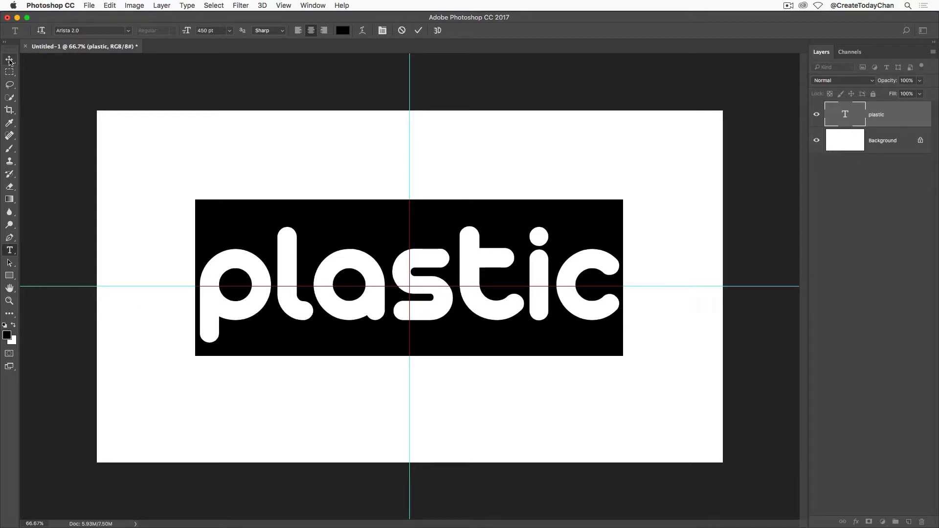
click(9, 60)
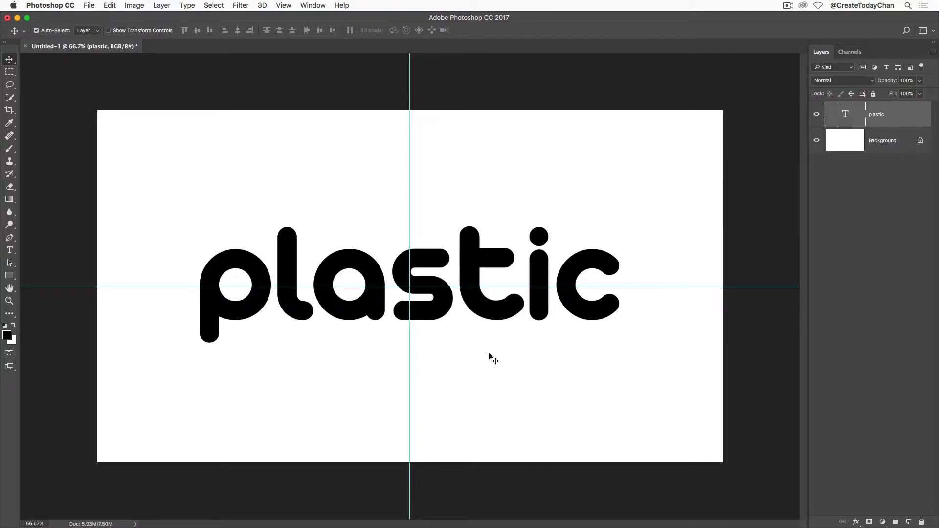
- Hide the canvas guides
key(super)
key(super)
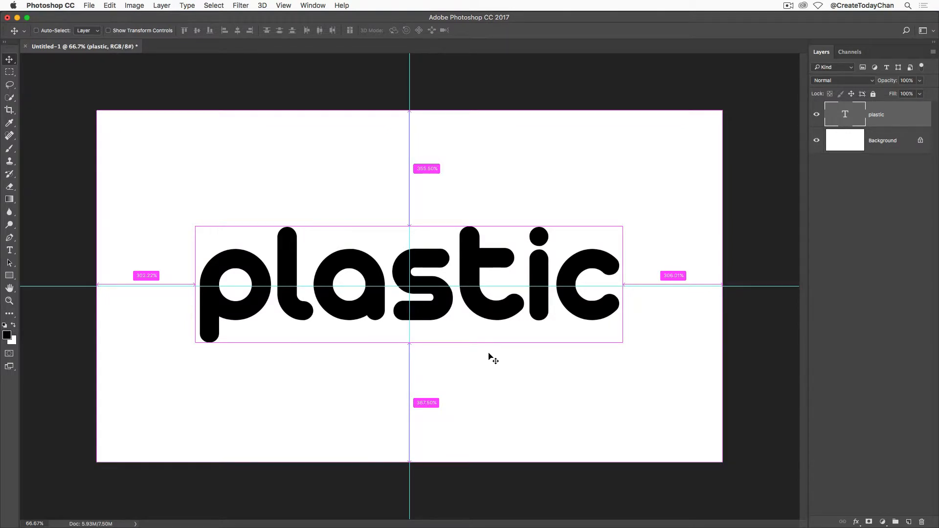
key(super+semicolon)
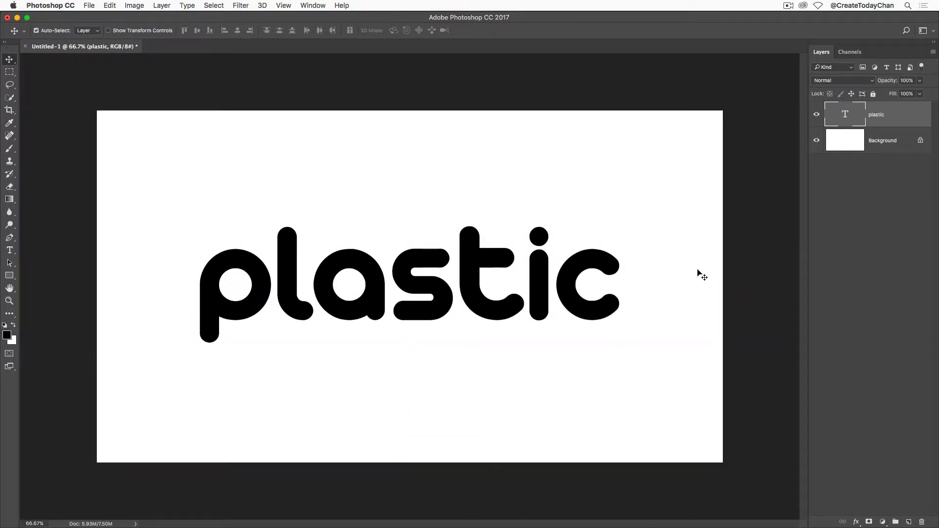
- Load the text layer's outline as a selection and save it as a new channel named "Clean Type"
super+click(846, 118)
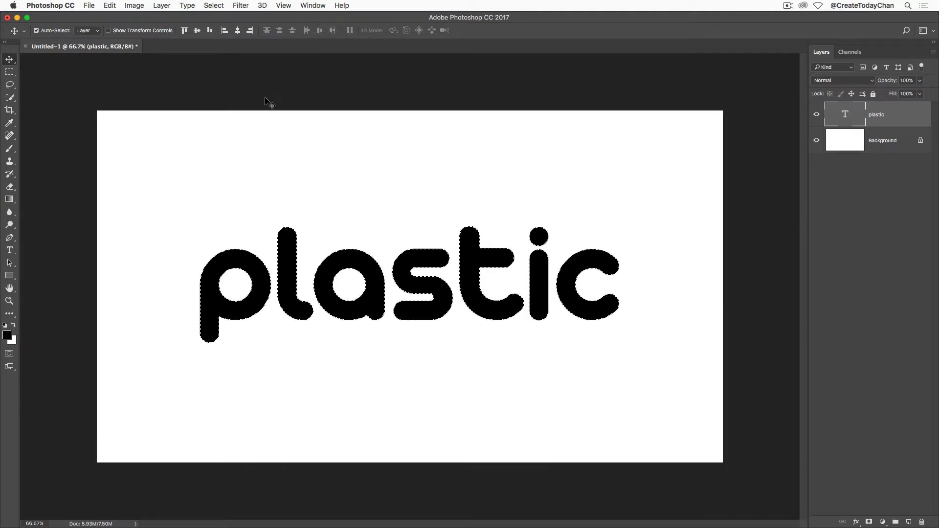
key(m)
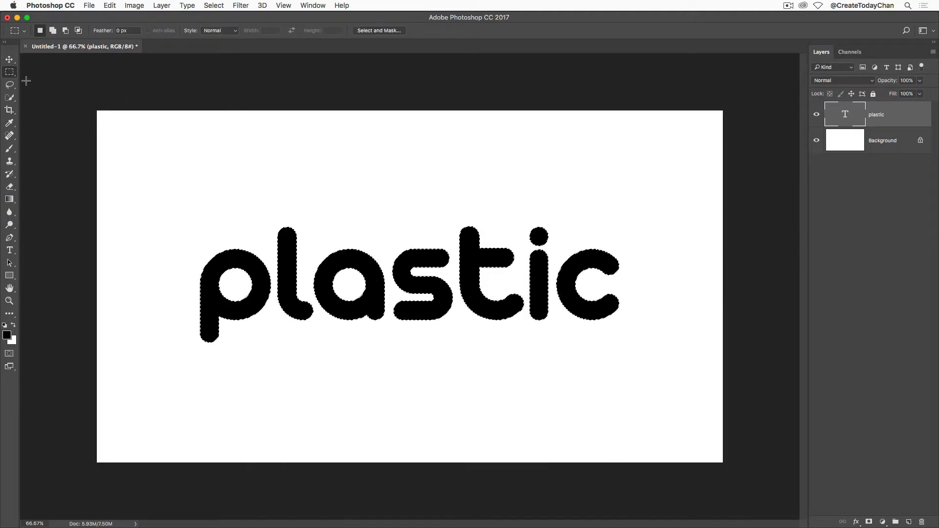
right_click(470, 257)
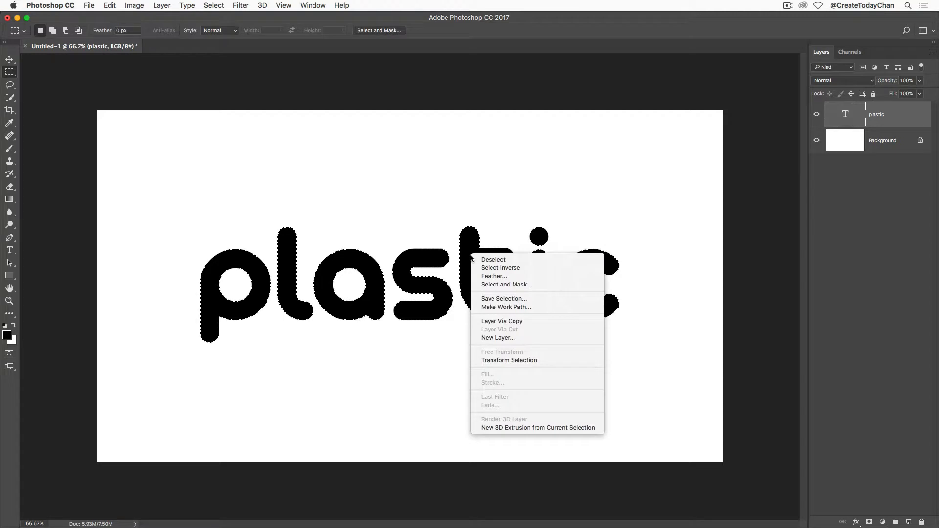
click(530, 299)
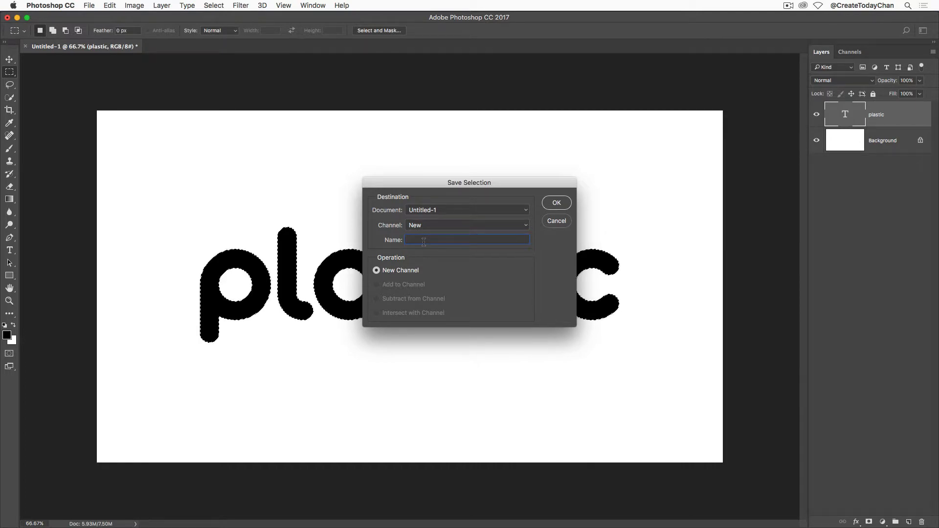
text(Clean Type)
click(556, 204)
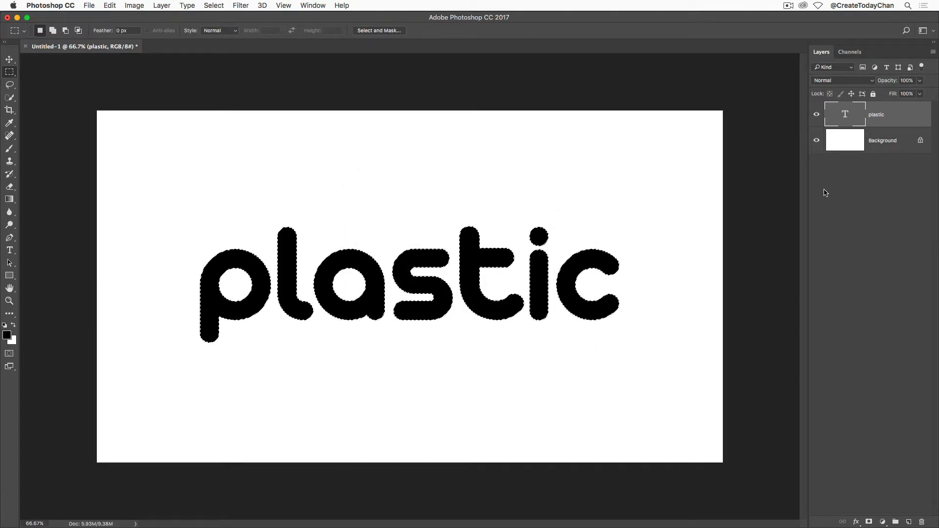
- Show the Clean Type channel on its own, clear the selection and duplicate the channel
click(850, 52)
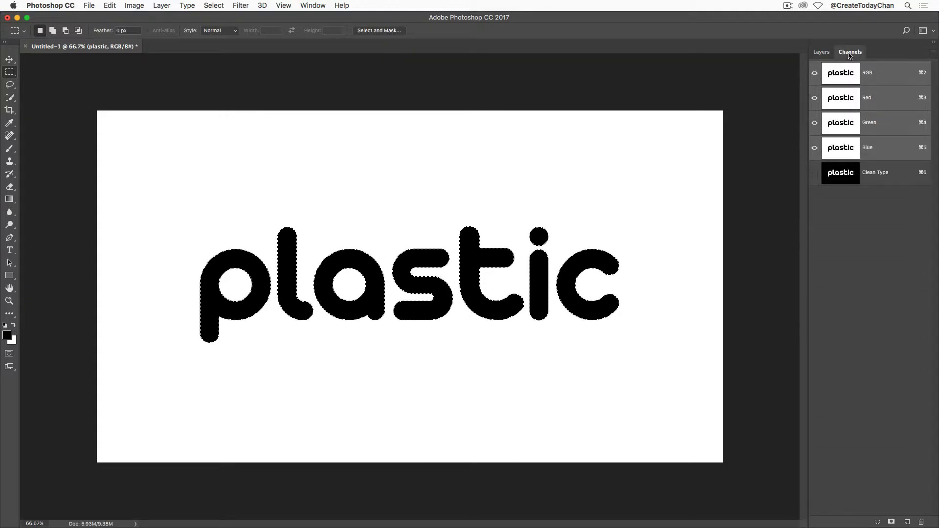
click(830, 180)
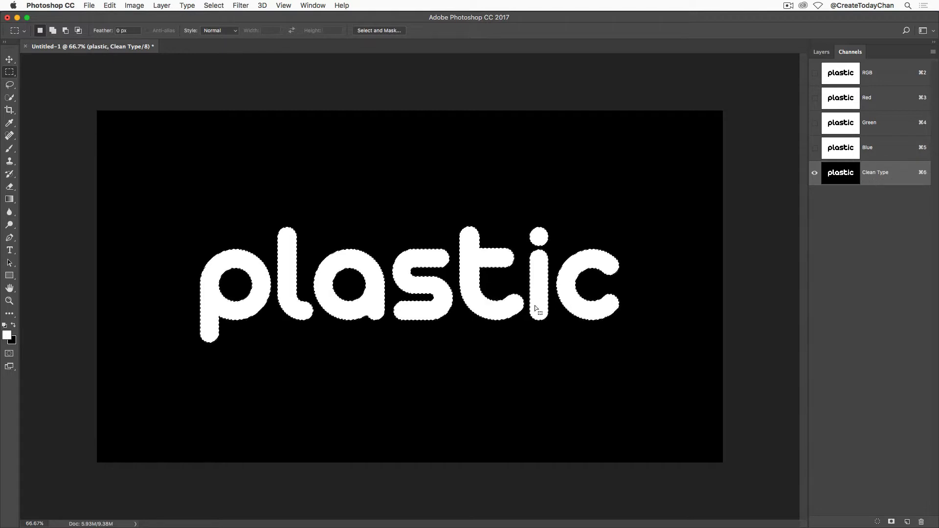
click(757, 229)
drag(850, 177, 907, 521)
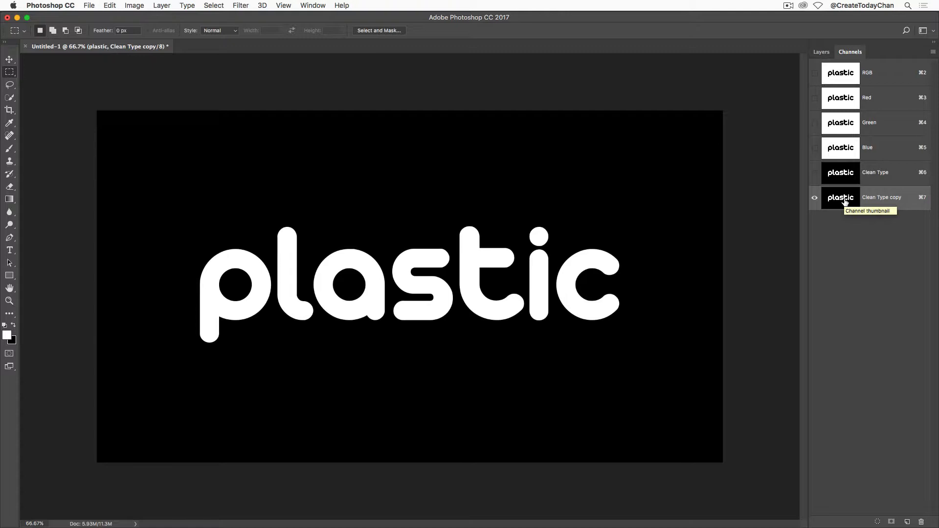
- Apply a Gaussian Blur with a 20-pixel radius to the Clean Type copy channel
click(241, 6)
mouse_move(250, 126)
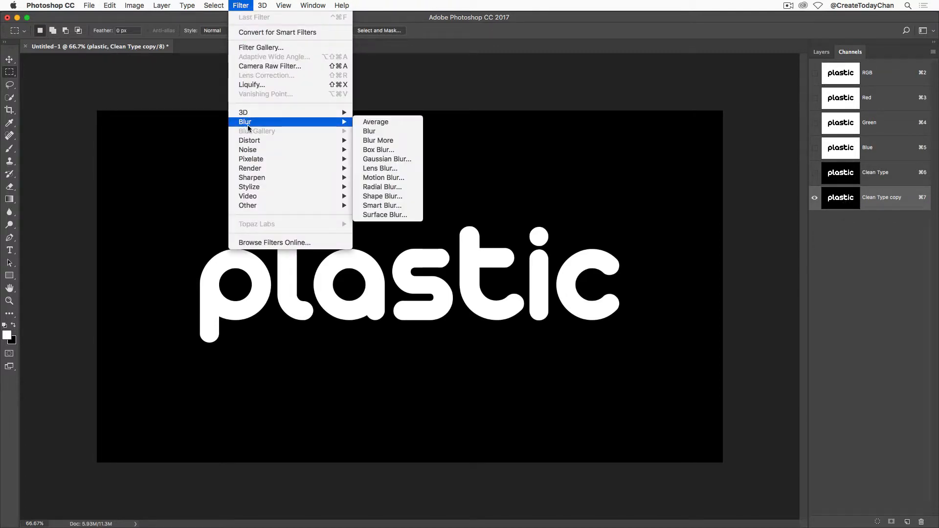
click(398, 161)
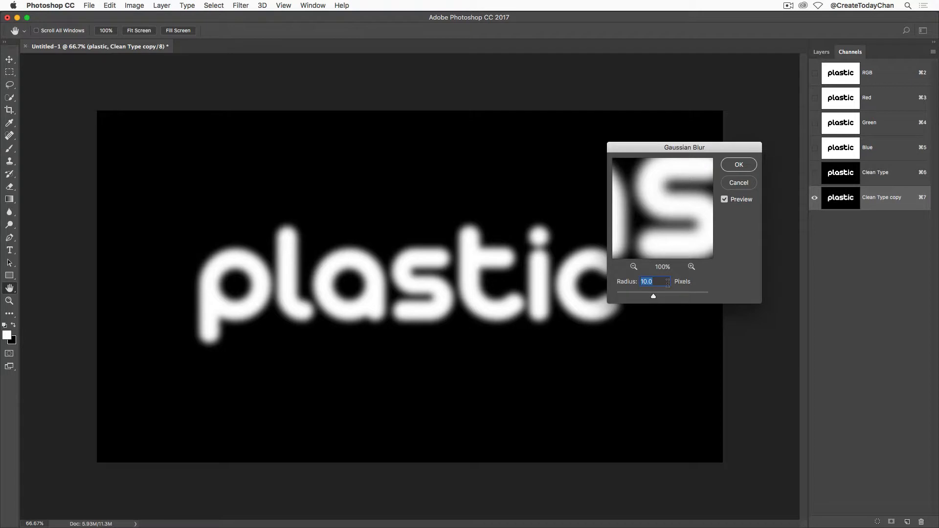
text(20)
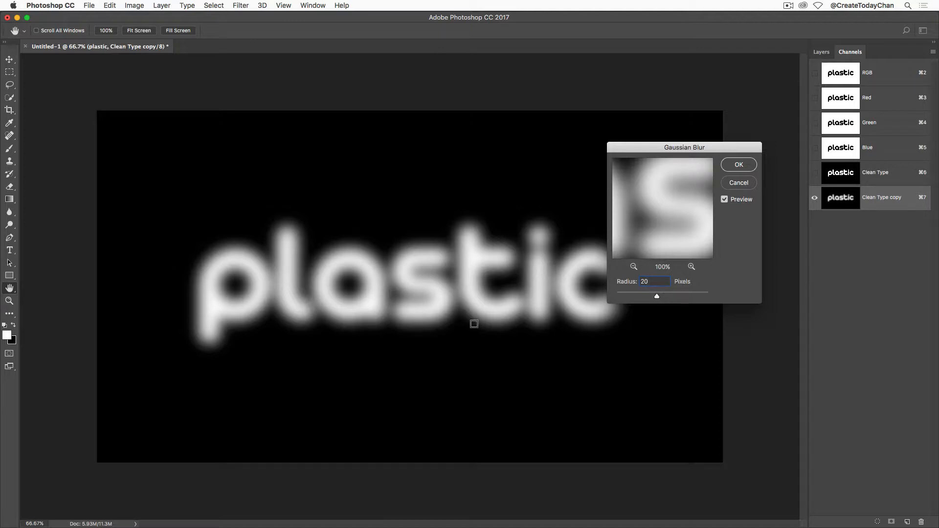
click(739, 166)
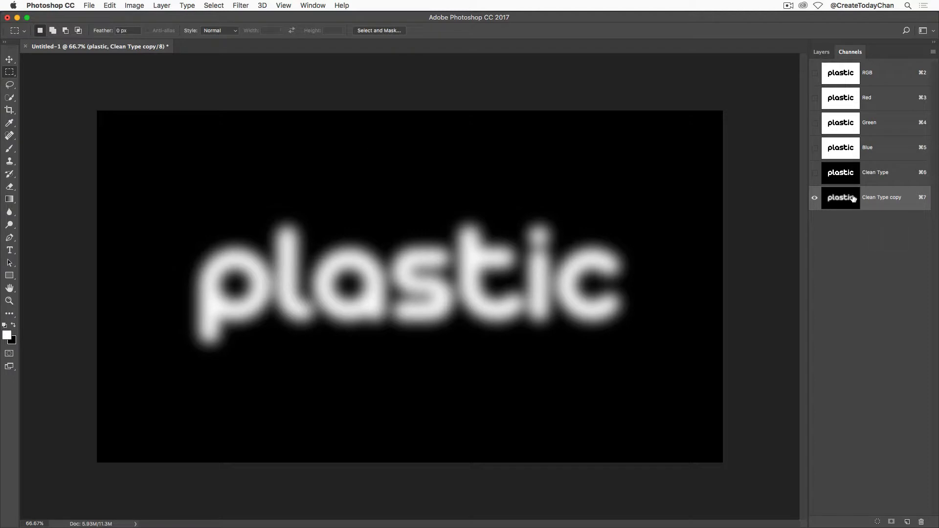
- Apply the Plastic Wrap filter to the Clean Type copy channel with Highlight Strength 15, Detail 9 and Smoothness 7
click(241, 4)
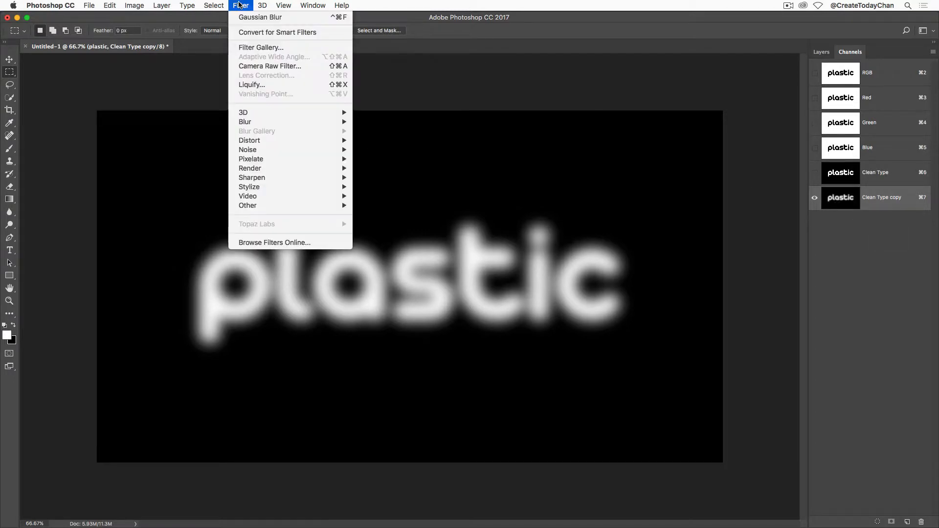
click(244, 47)
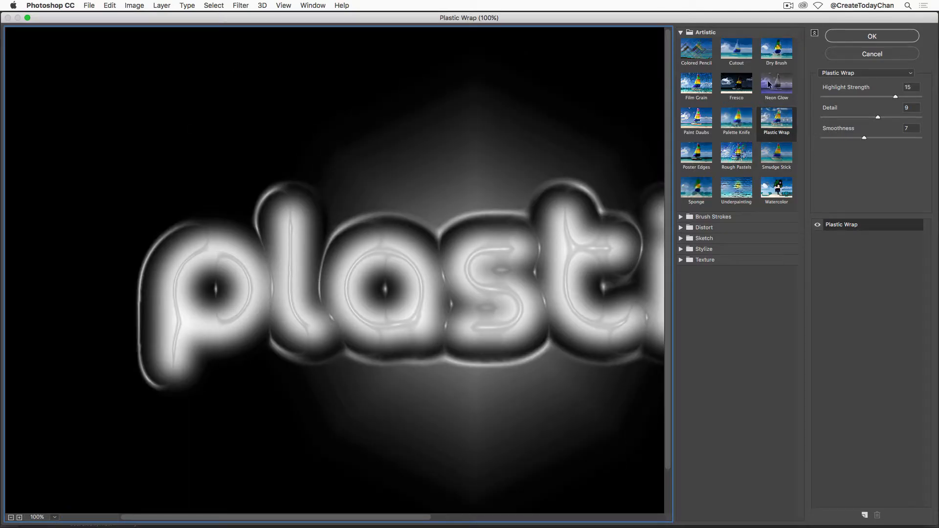
click(680, 33)
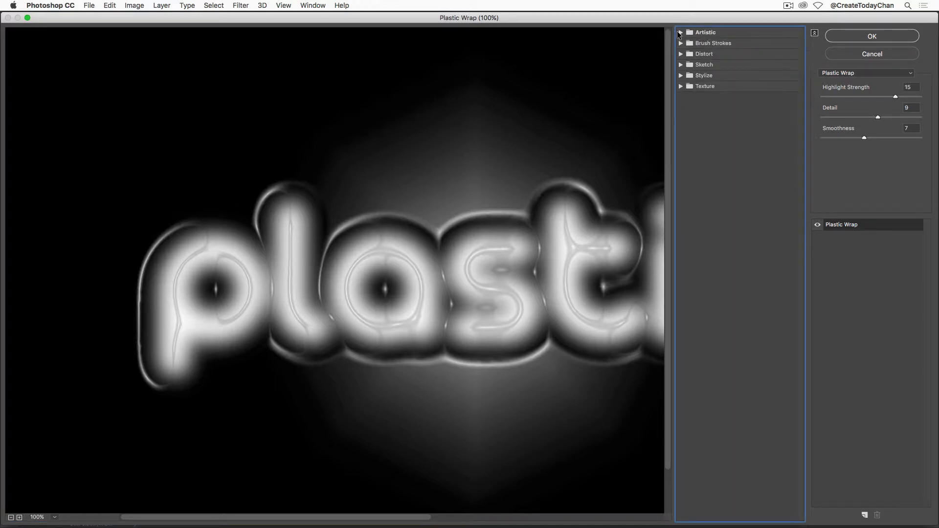
click(681, 33)
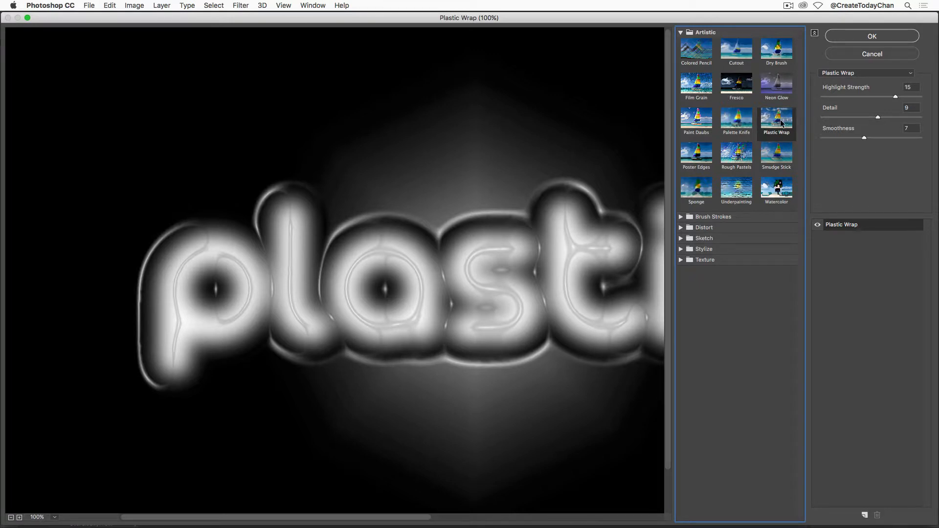
drag(562, 291, 452, 304)
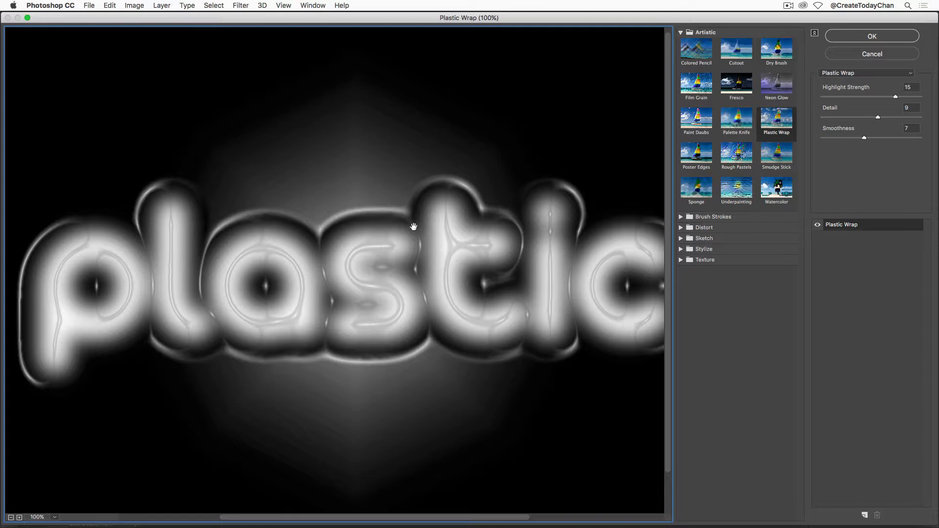
click(845, 37)
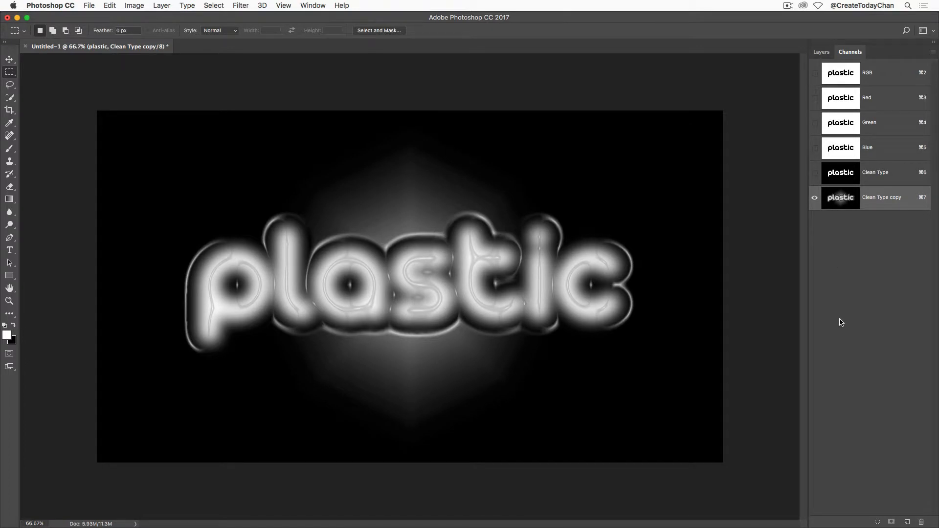
- Rename the Clean Type copy channel as "Plastic Wrap Type"
click(842, 176)
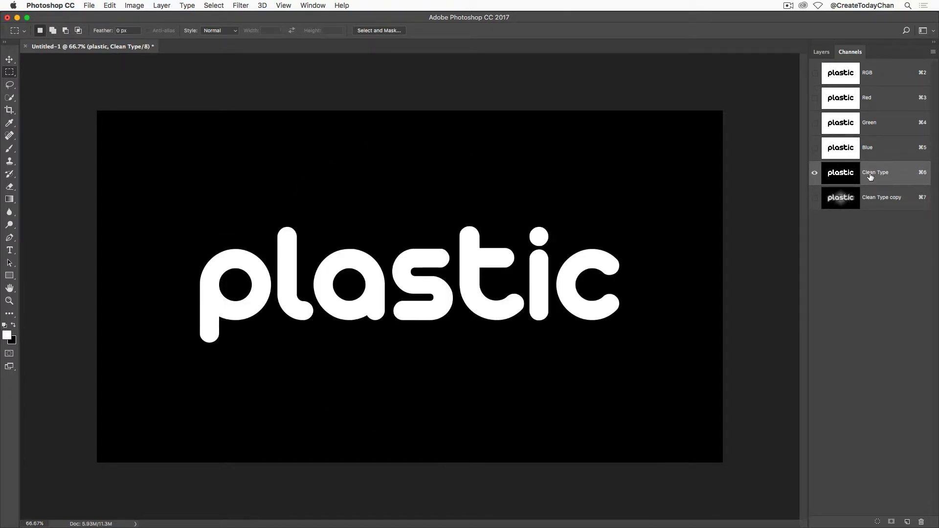
click(875, 200)
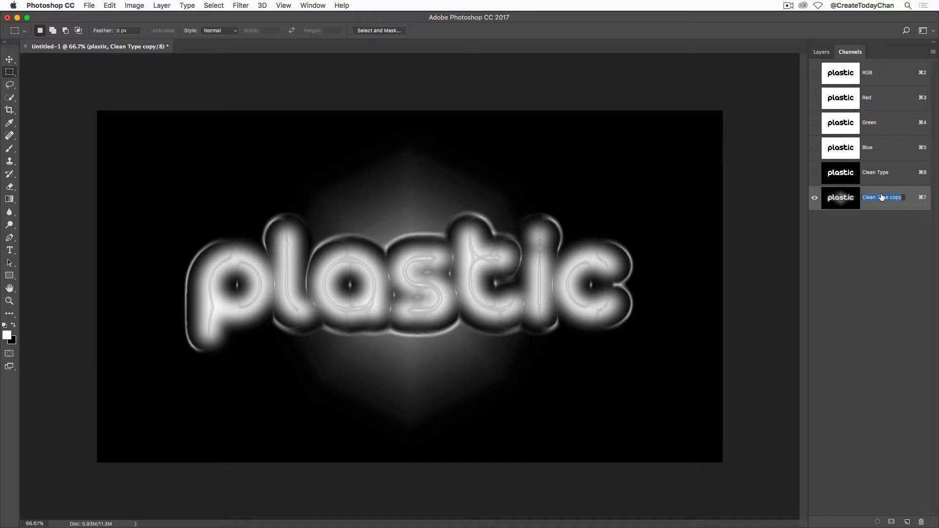
text(Plastic Wrap Type)
key(Return)
- Save the document to the Desktop in Photoshop format as "Plastic Wrap Type Effect.psd"
click(93, 6)
click(97, 99)
click(327, 146)
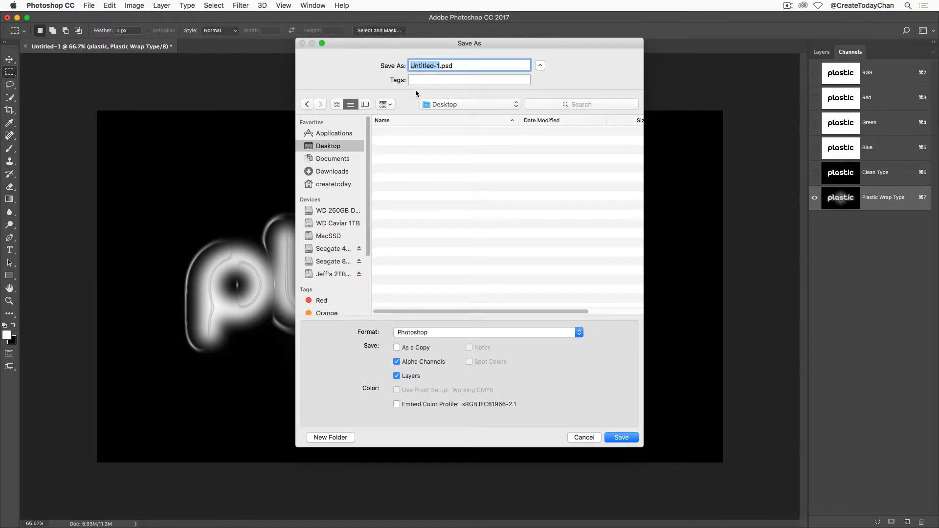
text(Plas)
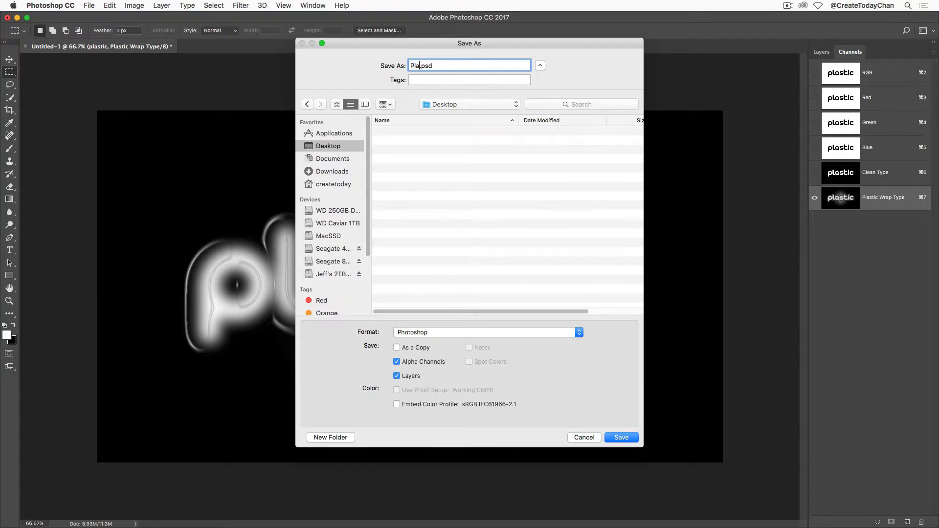
text(tic Wrap )
text(Type)
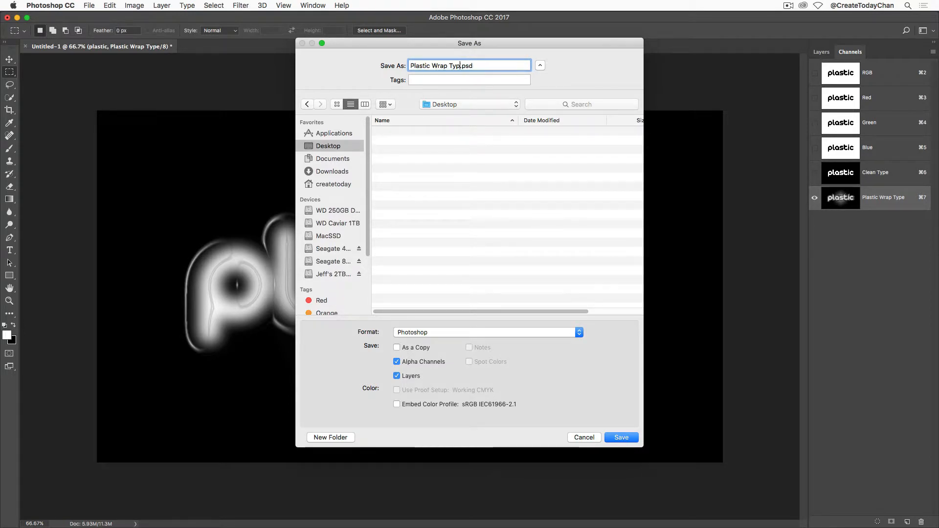
text( Effect)
click(617, 439)
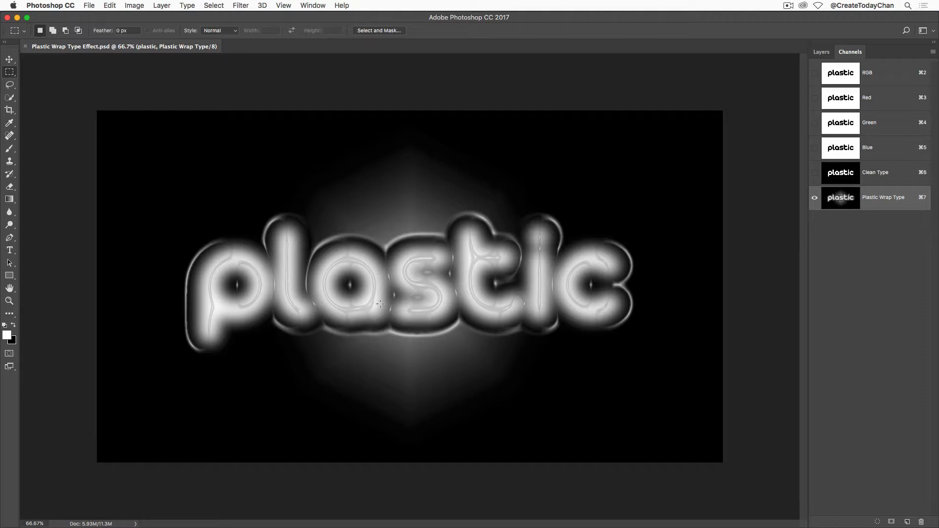
- Apply a Gaussian Blur with a 30-pixel radius to the Clean Type channel
click(840, 176)
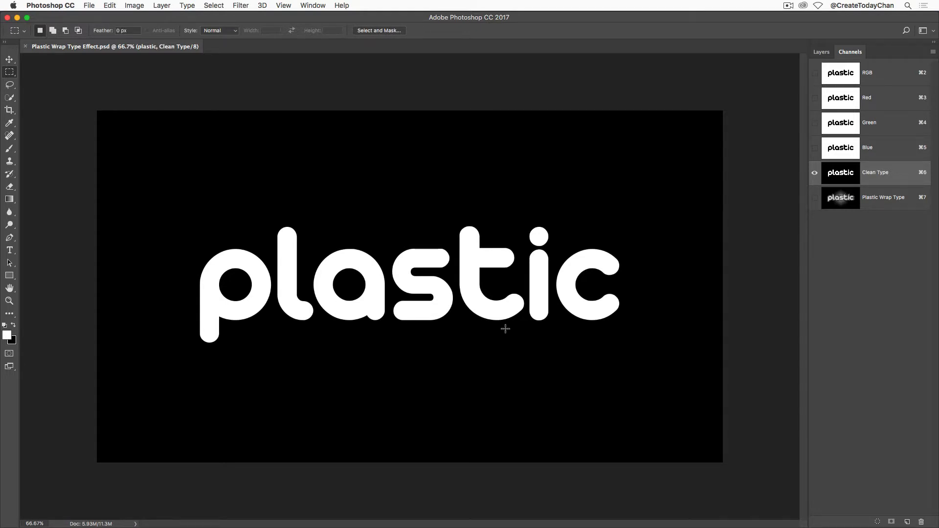
click(835, 205)
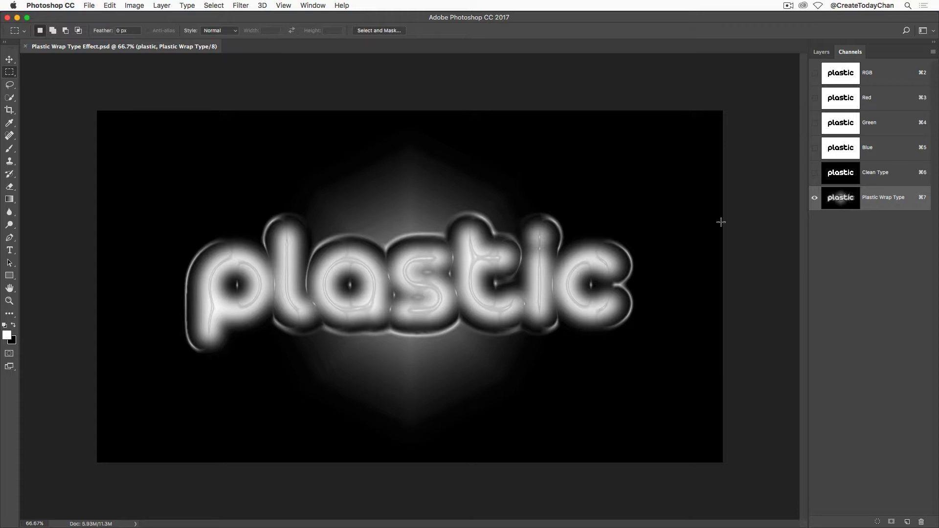
click(852, 175)
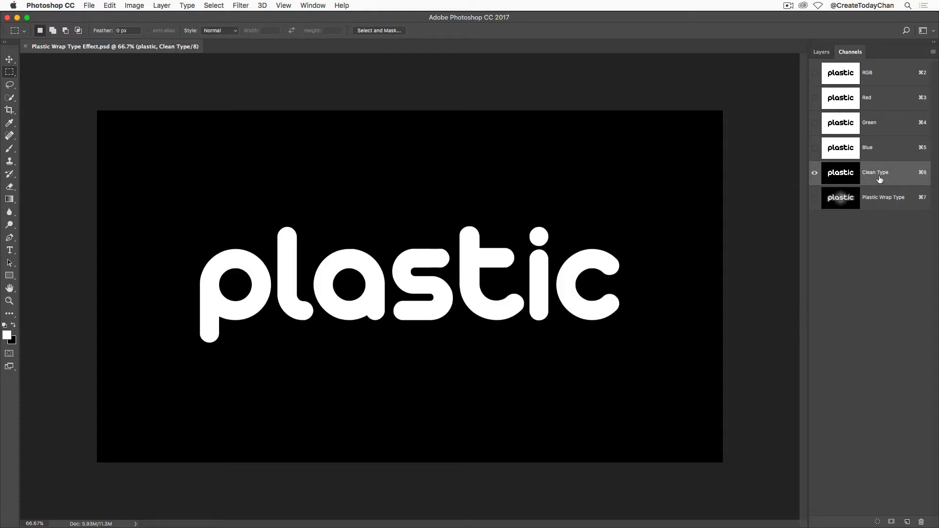
click(240, 5)
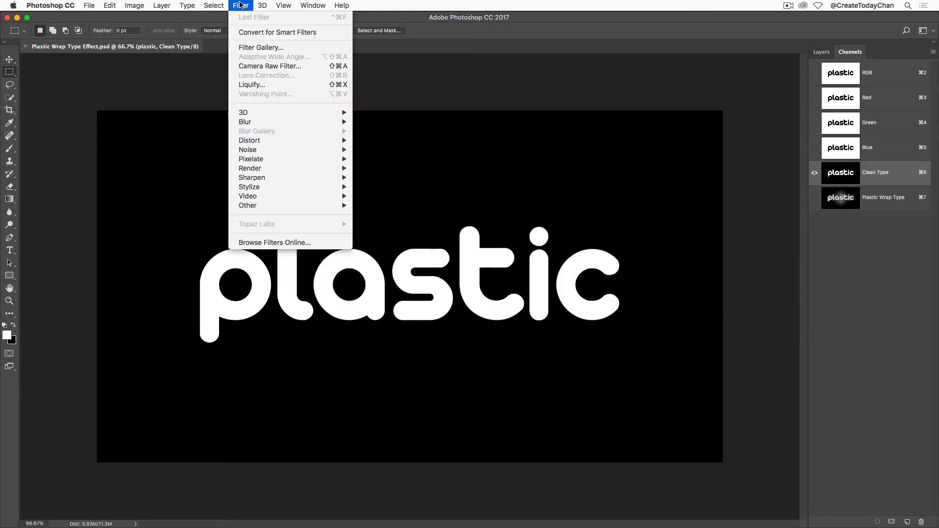
mouse_move(261, 123)
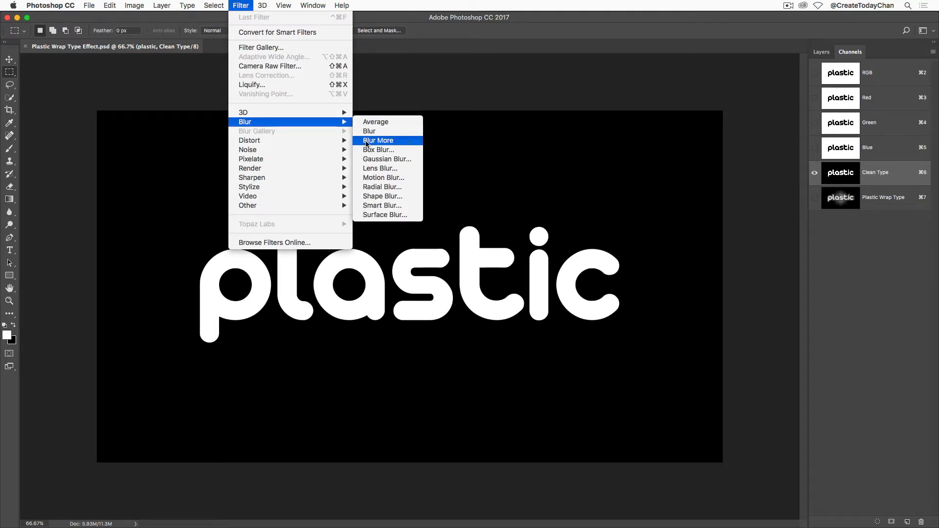
click(381, 159)
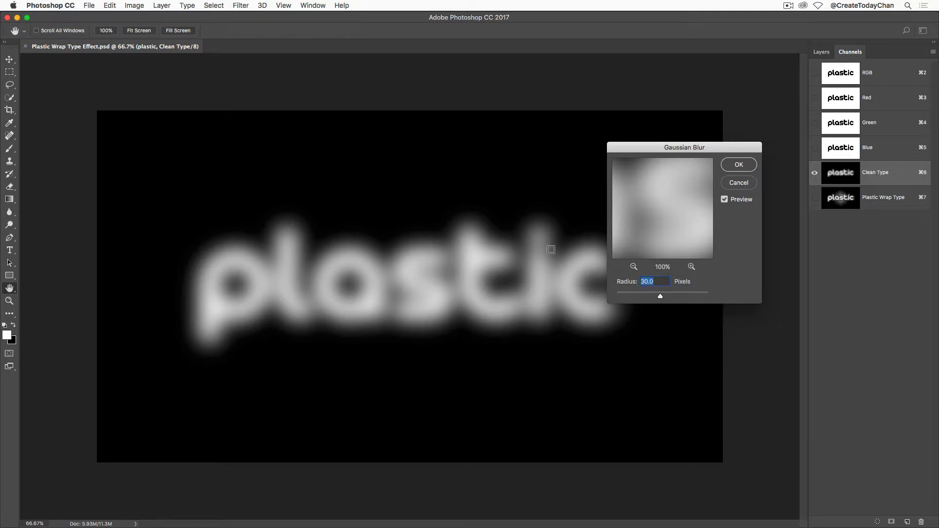
click(739, 166)
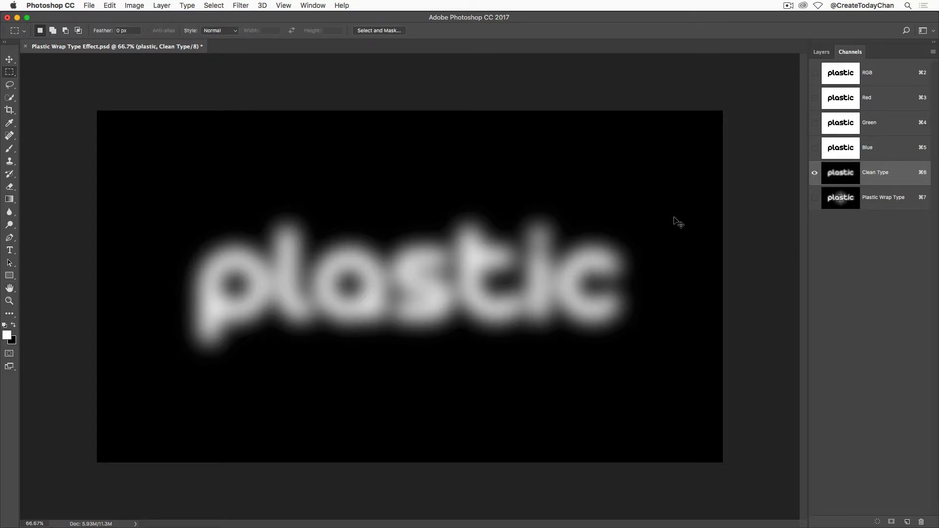
- Expand the blurred Clean Type shape with a Levels adjustment, lowering the white input level to 27
key(super+l)
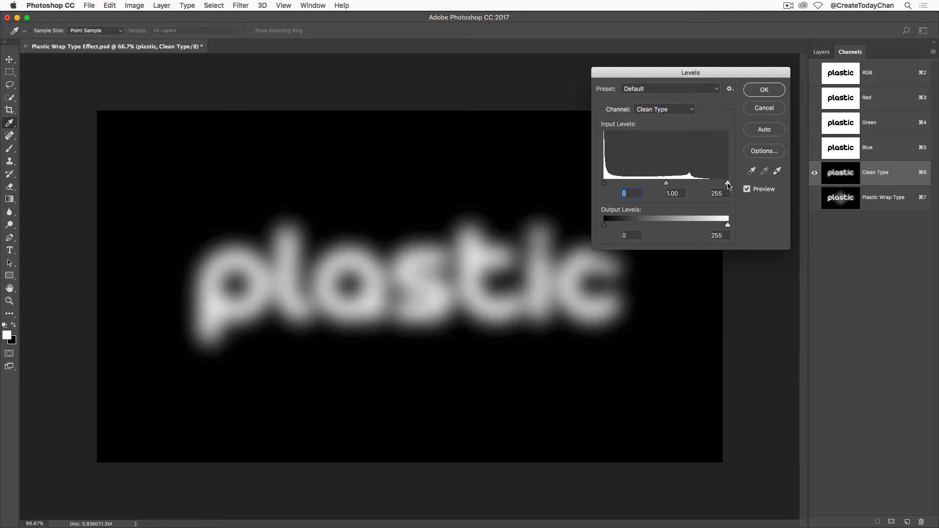
drag(728, 184, 617, 187)
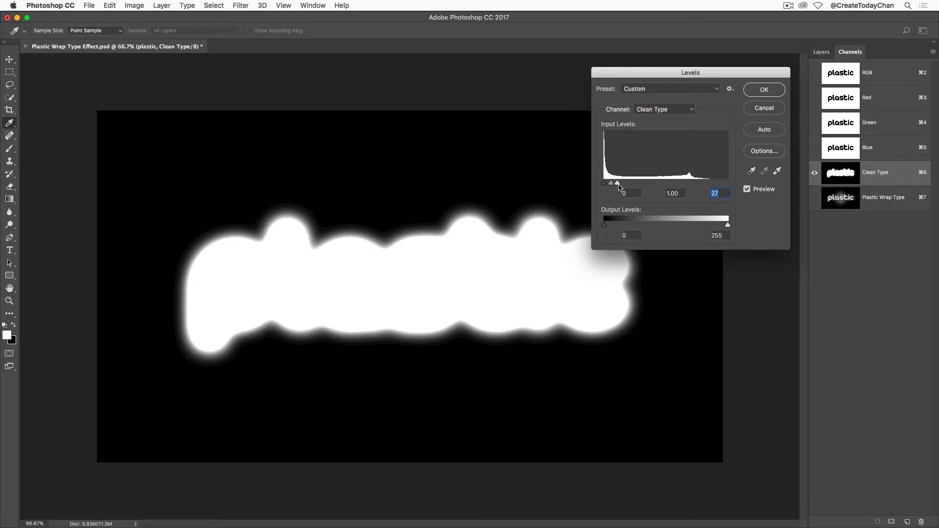
click(754, 90)
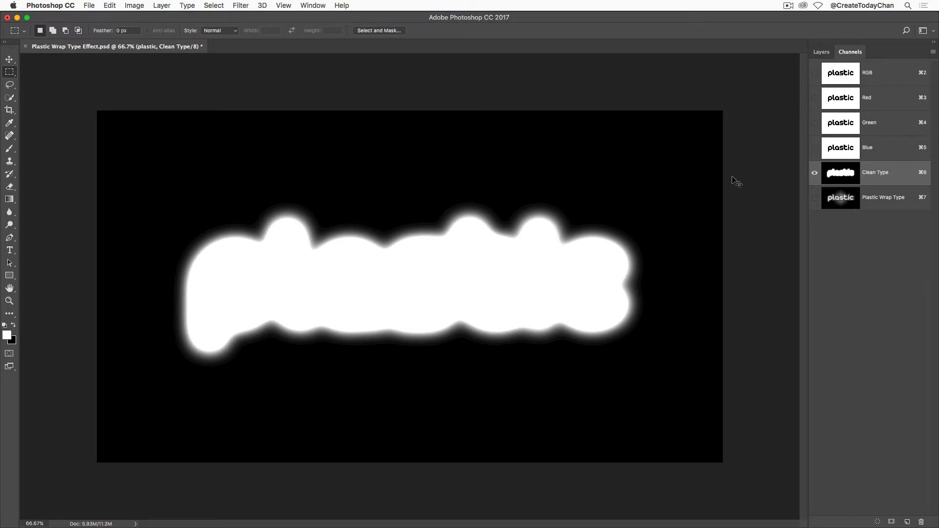
- Sharpen the Clean Type shape's soft edge with a second Levels adjustment, raising the black input level to 178
key(super+l)
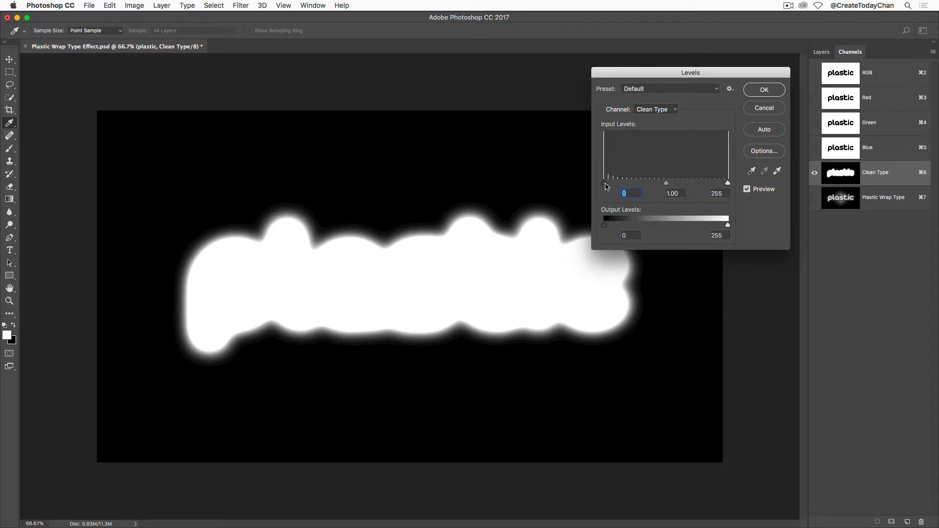
drag(605, 184, 695, 188)
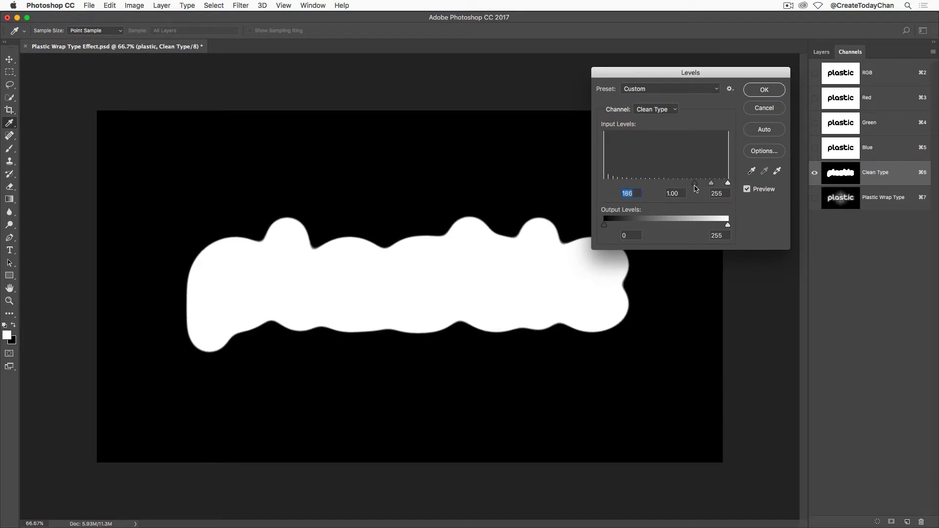
drag(696, 189, 691, 188)
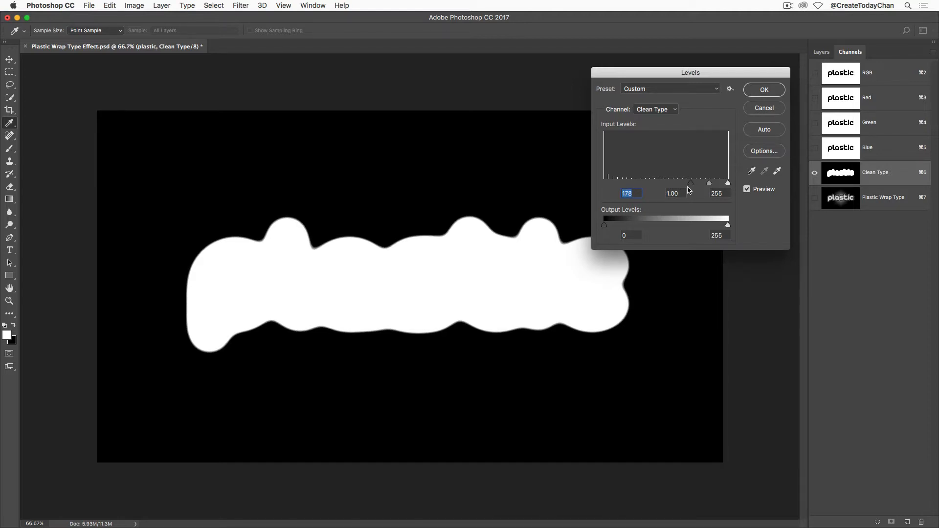
click(764, 90)
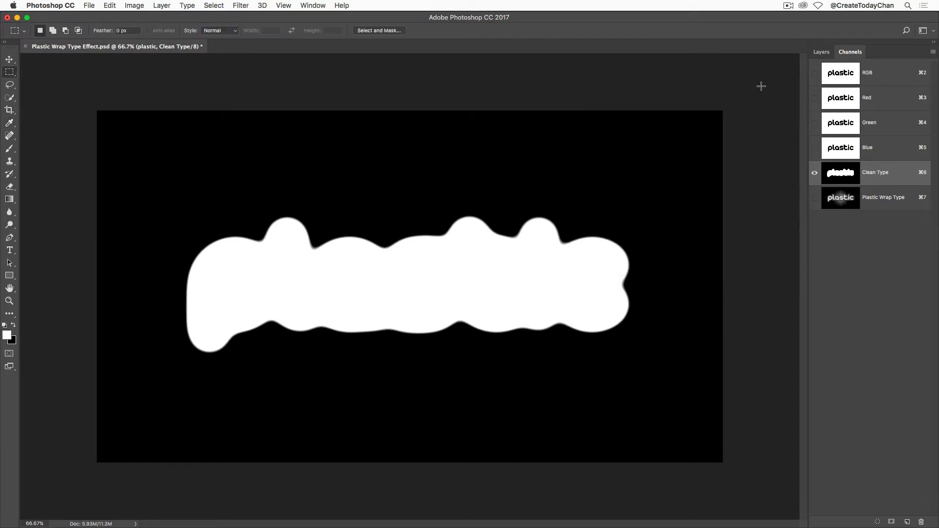
- Load the Clean Type channel as a selection to preview its outline, and clear the selection
click(838, 199)
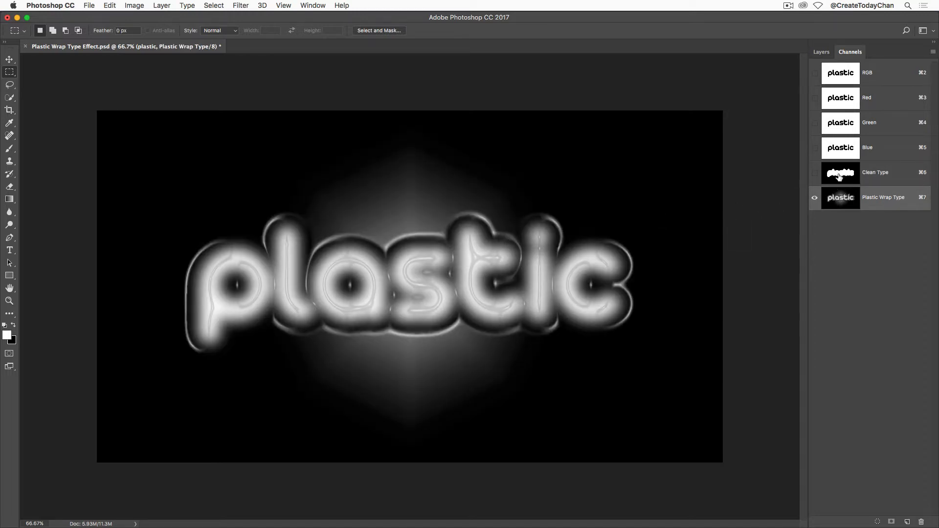
super+click(846, 176)
click(856, 174)
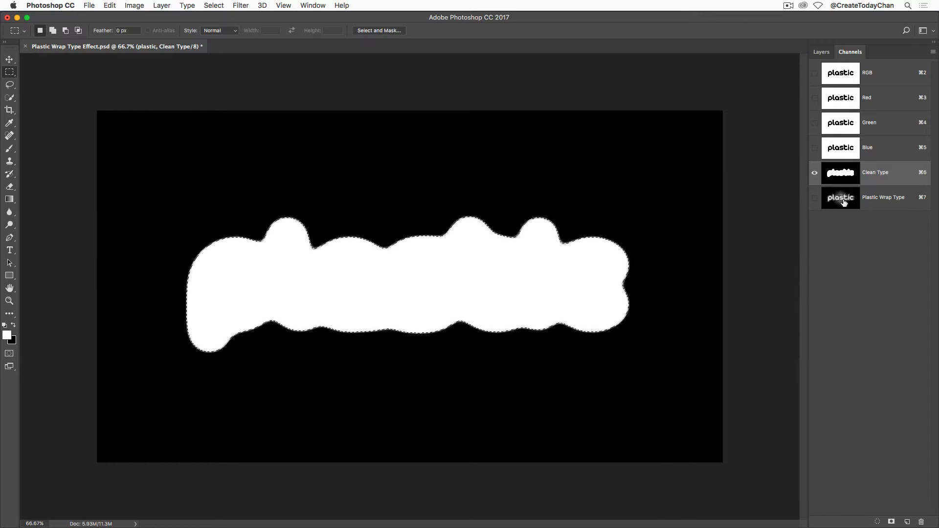
key(super+d)
- Select and copy the entire contents of the Plastic Wrap Type channel
click(852, 206)
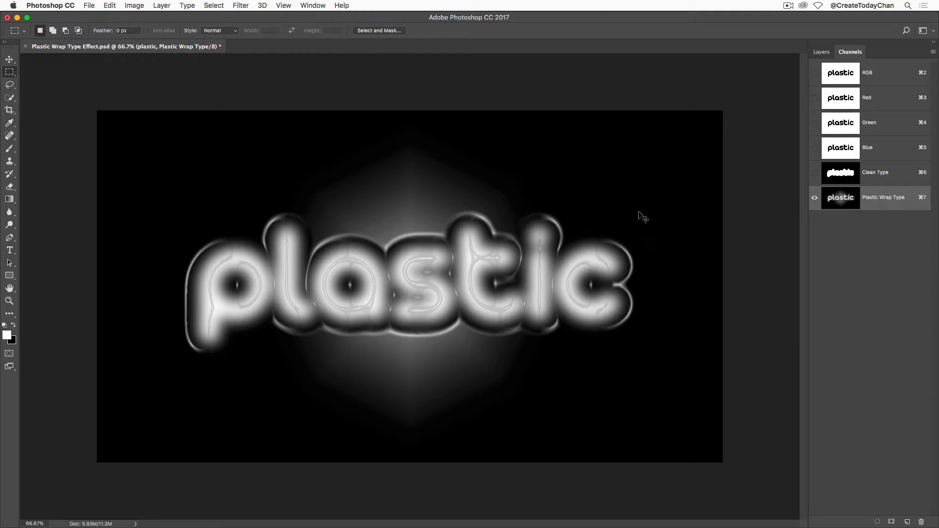
key(super+a)
key(super+c)
- With the RGB composite active, hide the plastic text layer and paste the copied channel as a new layer
click(876, 76)
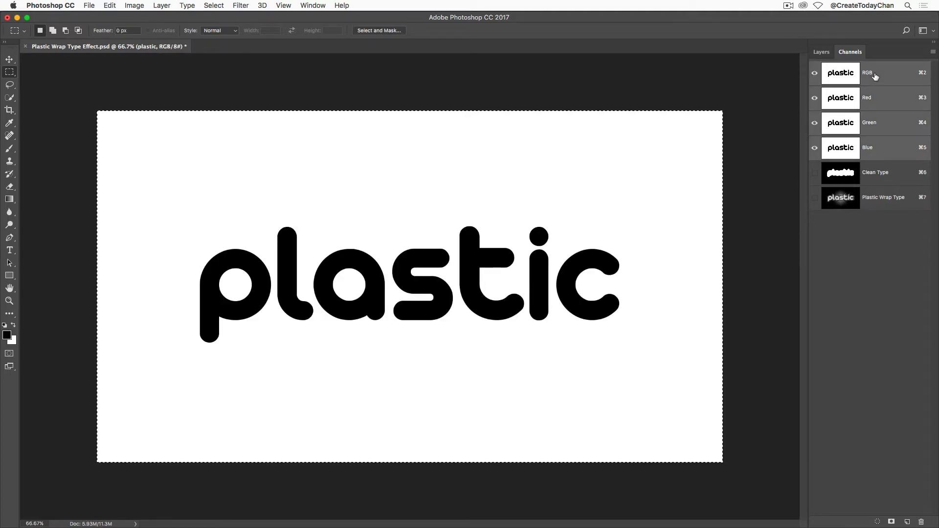
click(822, 55)
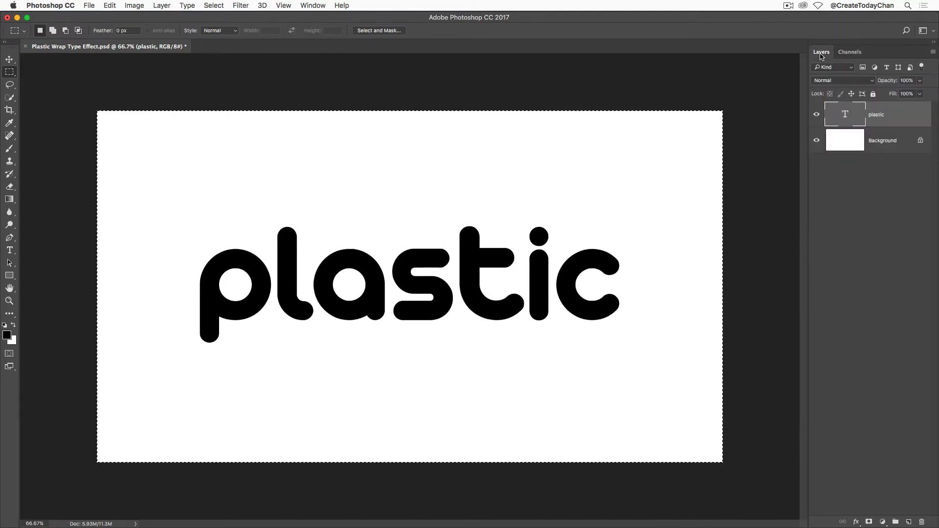
click(816, 115)
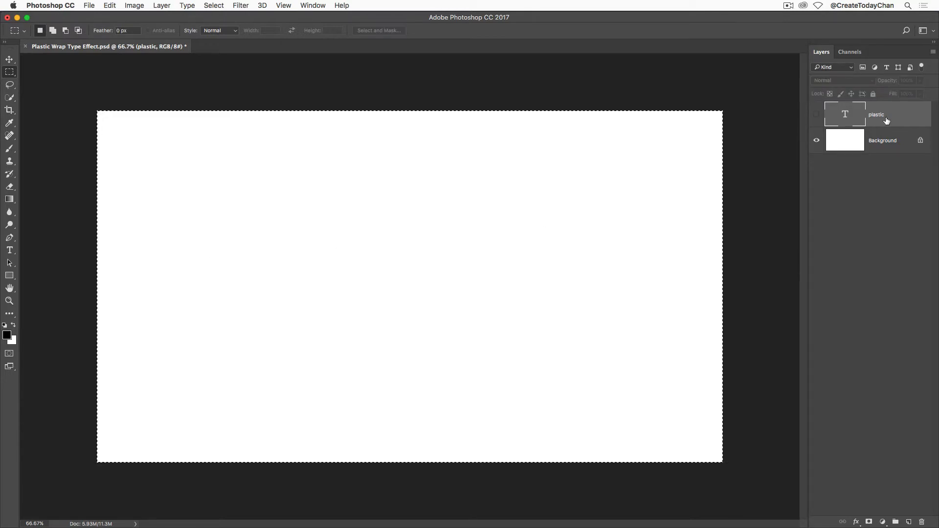
key(super+d)
key(super+v)
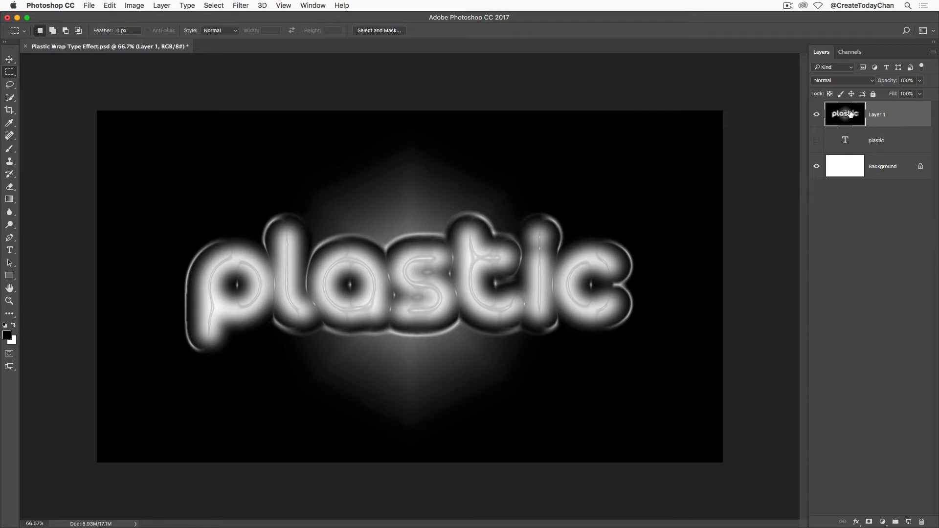
- Load the Clean Type channel as a selection and return to the pasted plastic wrap layer
click(850, 52)
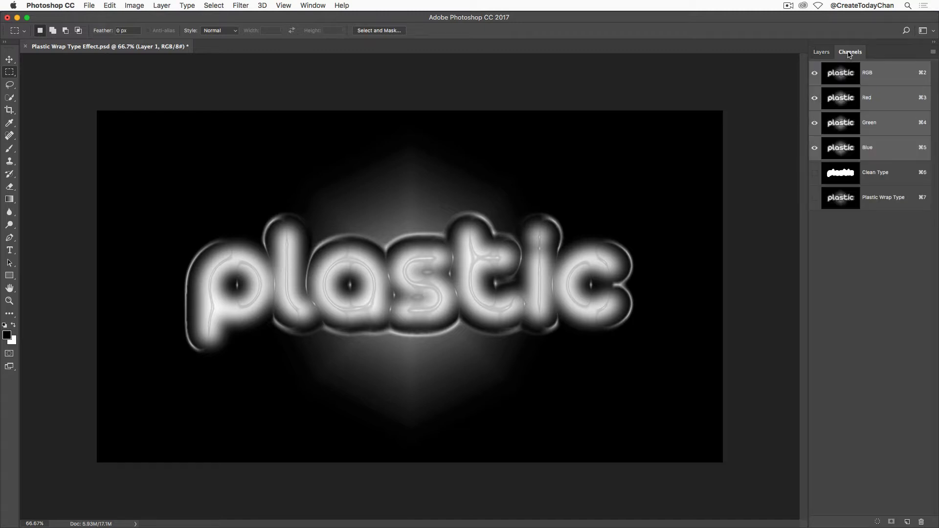
super+click(840, 176)
click(824, 53)
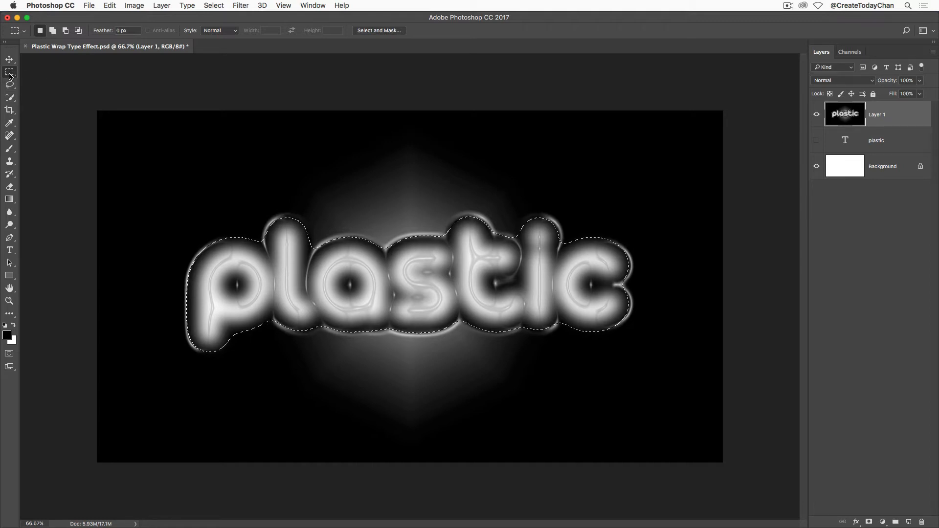
- Copy the selected lettering from Layer 1 onto its own new layer, and hide Layer 1
right_click(530, 283)
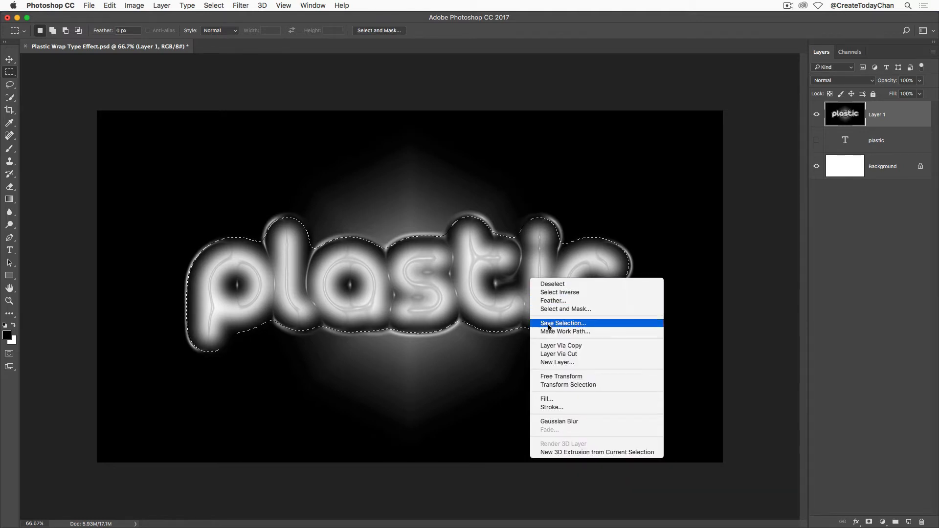
click(564, 348)
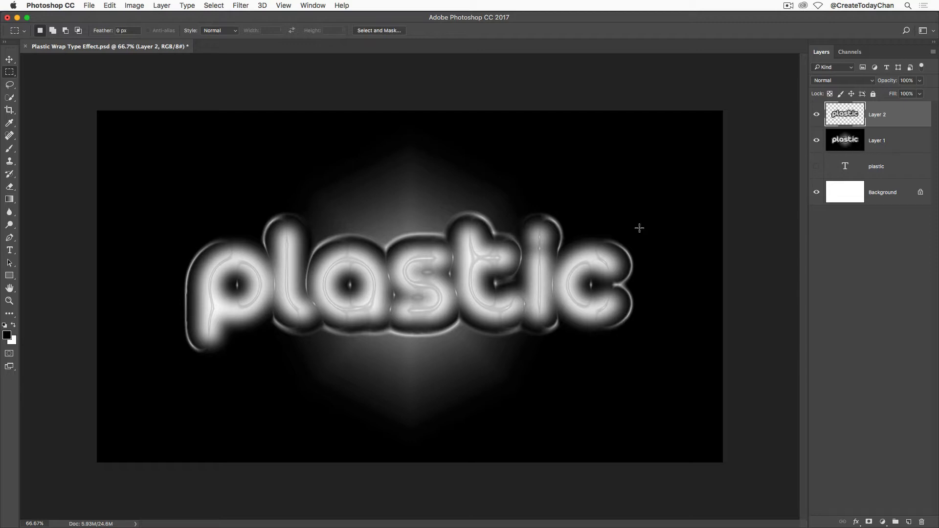
click(817, 141)
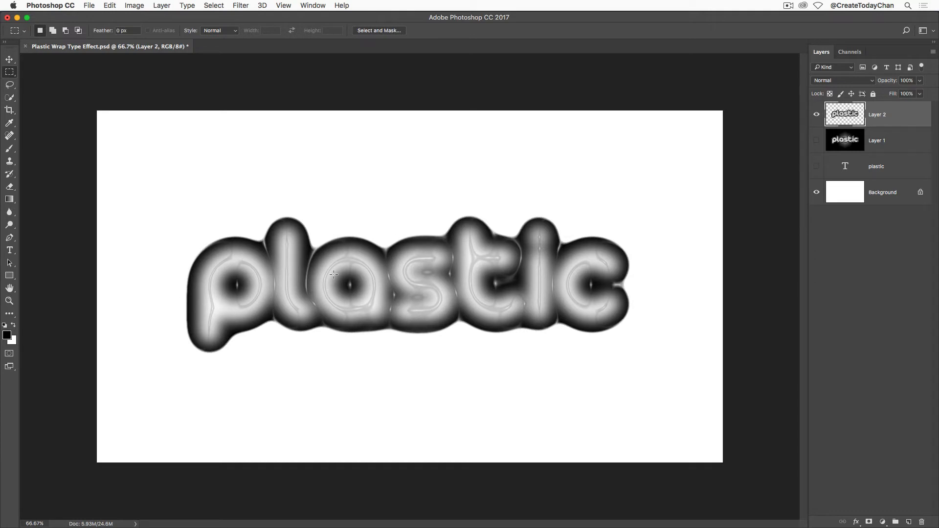
- Toggle the visibility of Layer 2 and the Background to examine the isolated lettering and its transparency
click(817, 114)
click(816, 115)
click(817, 193)
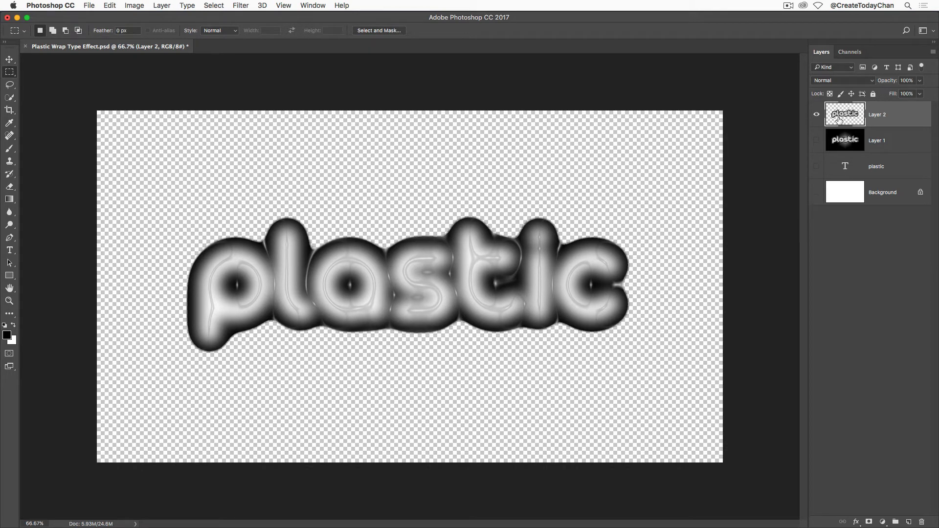
click(817, 192)
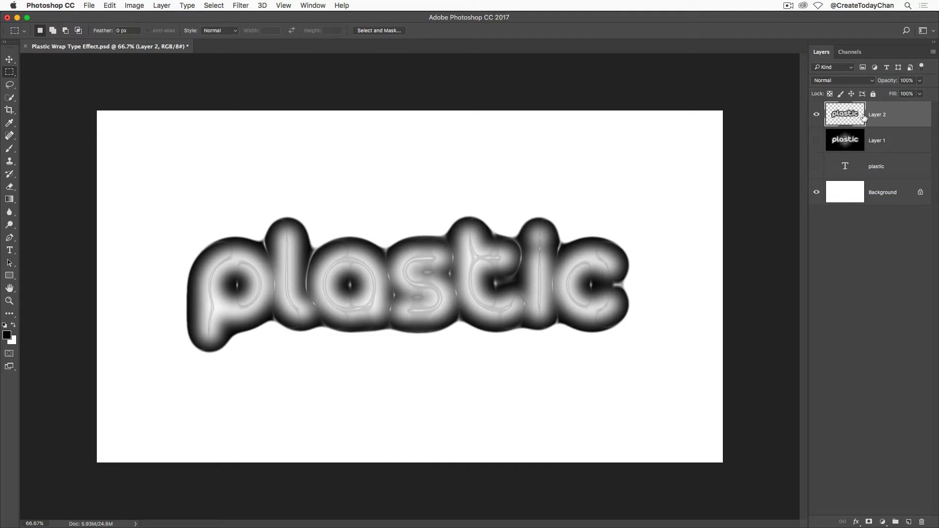
- Add a Color Overlay effect to Layer 2 and set its blend mode to Color
click(856, 522)
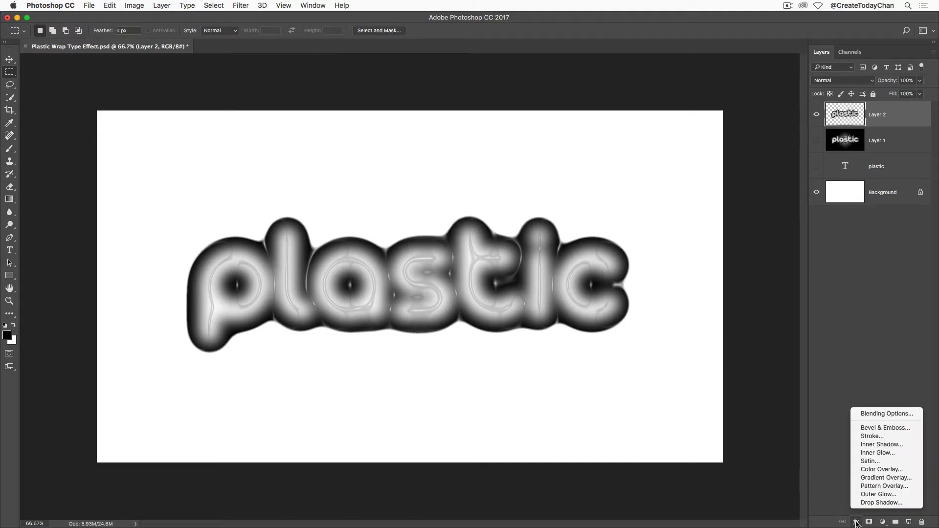
click(883, 469)
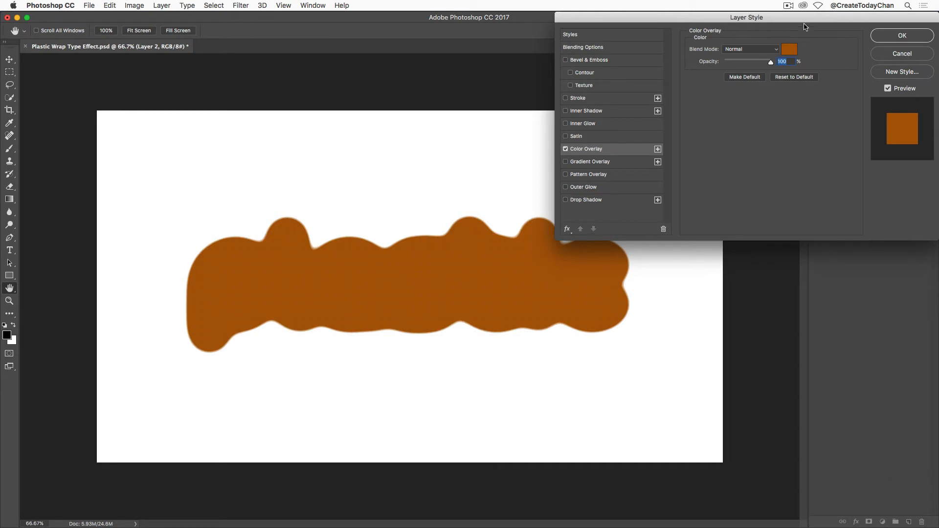
drag(806, 21, 806, 39)
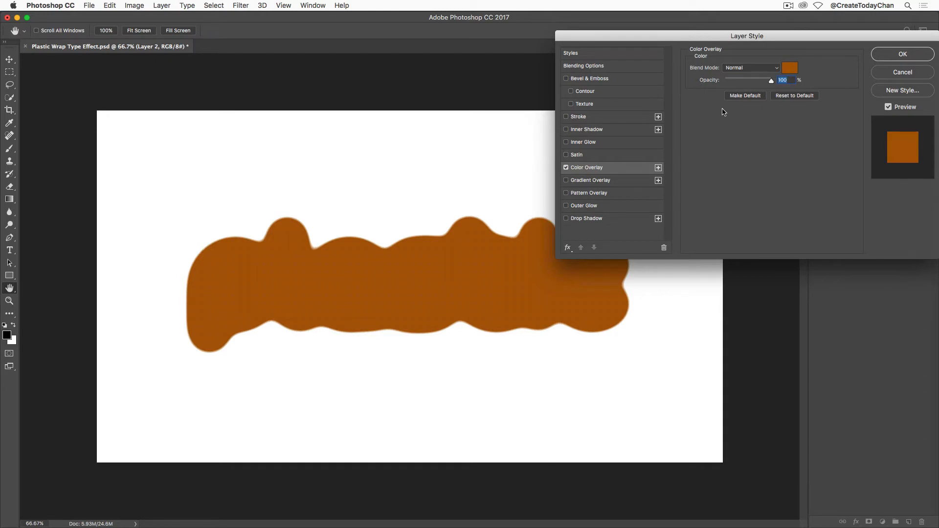
click(749, 70)
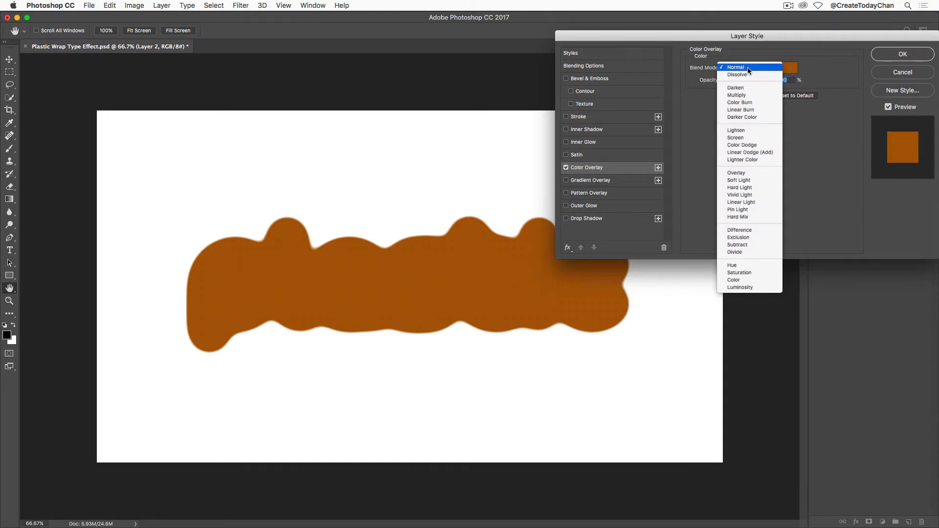
click(746, 282)
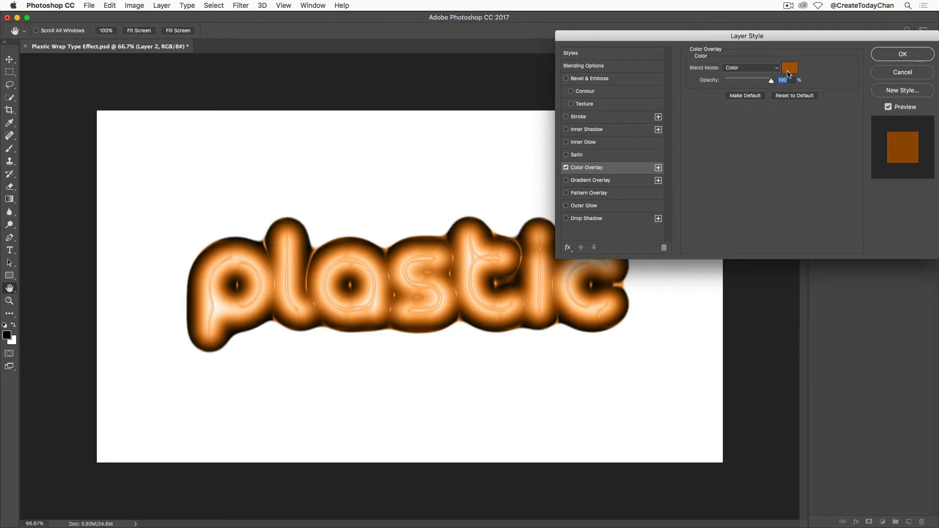
- Change the Color Overlay's color to dark teal, about #057e86
click(791, 70)
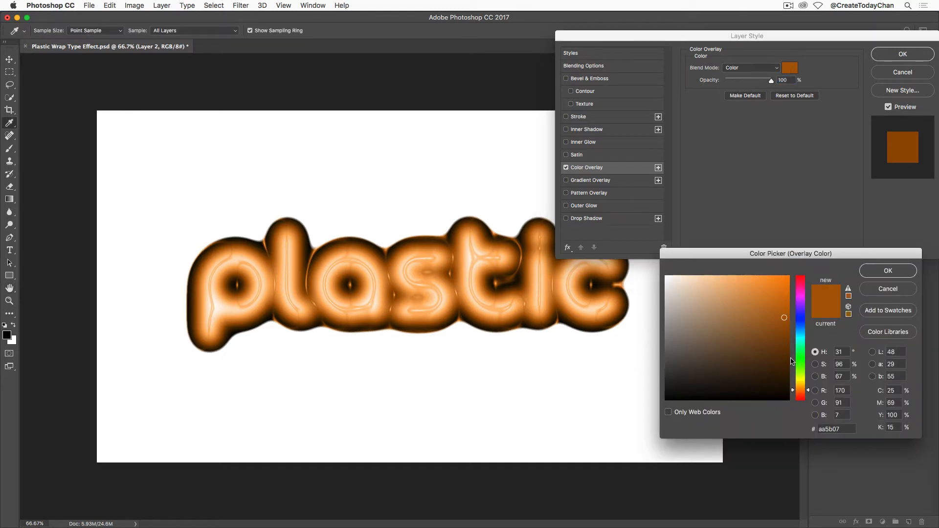
click(800, 338)
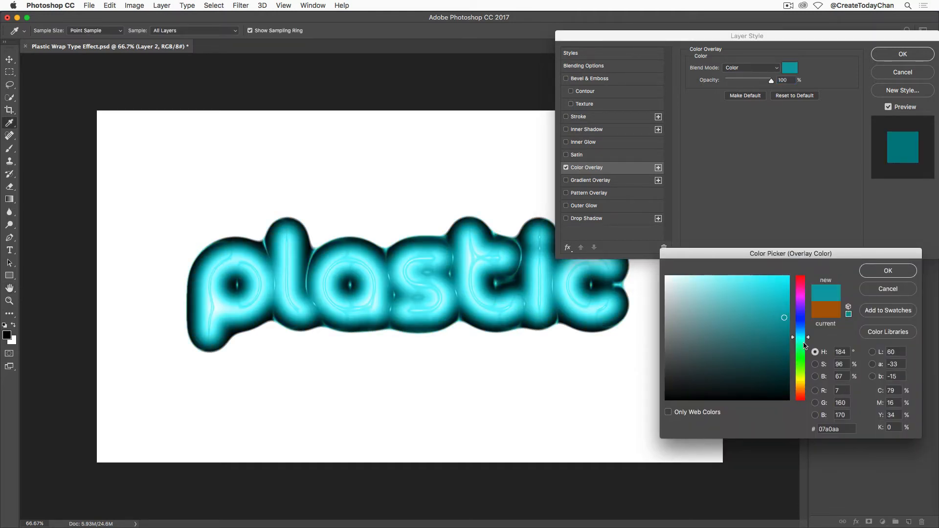
click(786, 327)
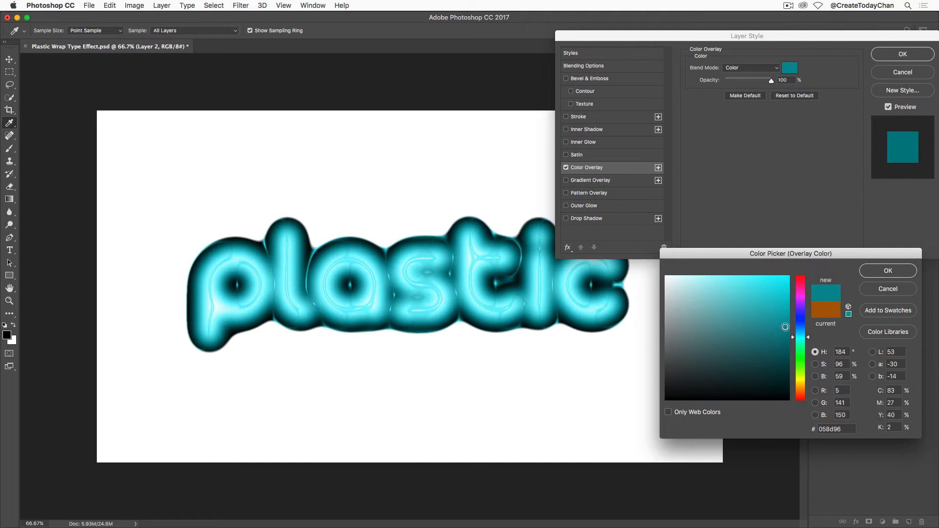
drag(785, 326, 785, 335)
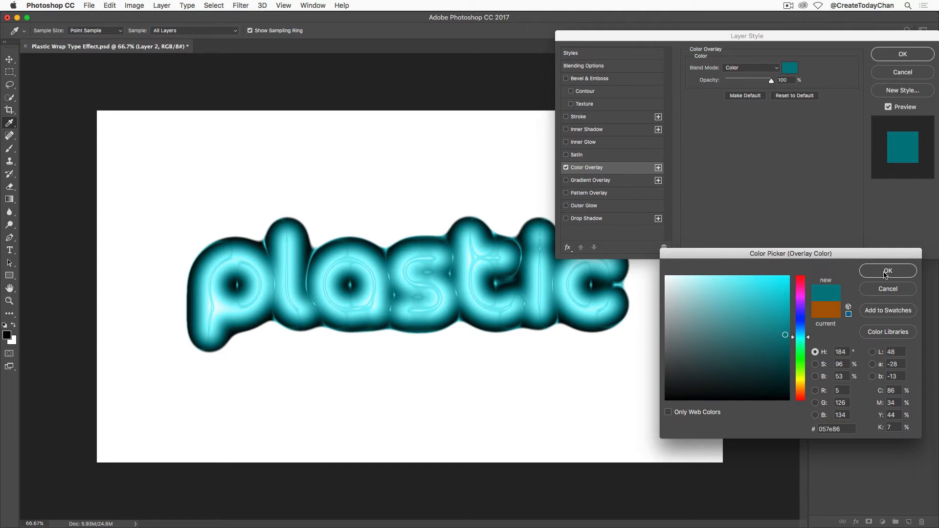
click(883, 272)
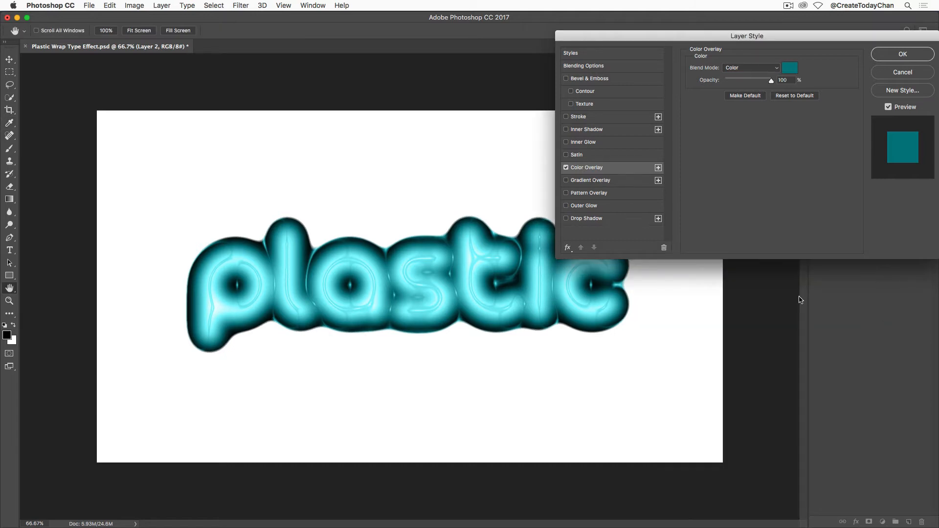
- Add a Drop Shadow to Layer 2 with a distance of 12 px and a size of 16 px
click(566, 218)
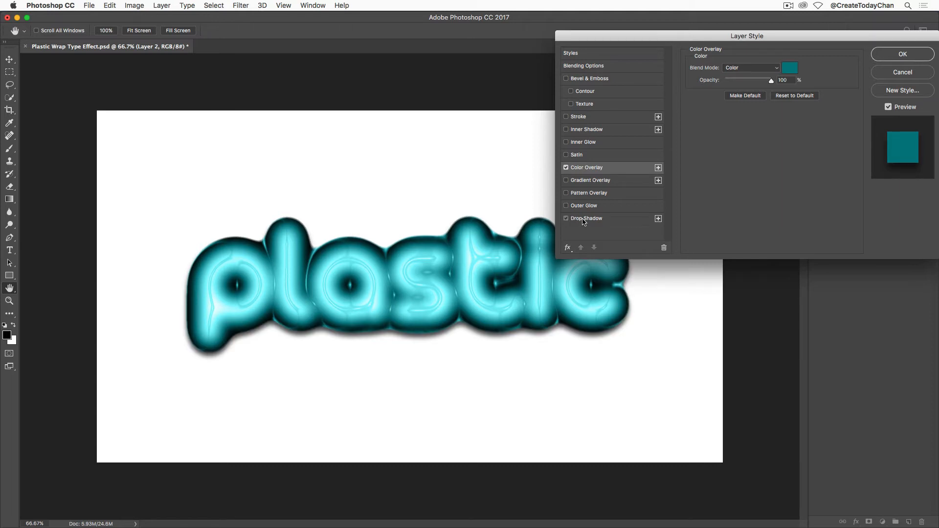
click(584, 219)
double_click(783, 81)
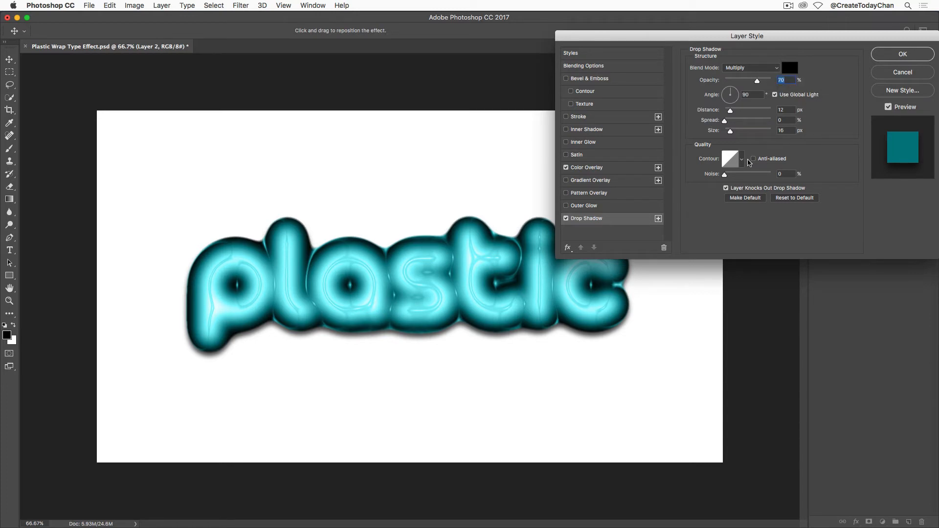
mouse_move(730, 131)
mouse_down()
mouse_move(739, 133)
mouse_move(732, 113)
mouse_up()
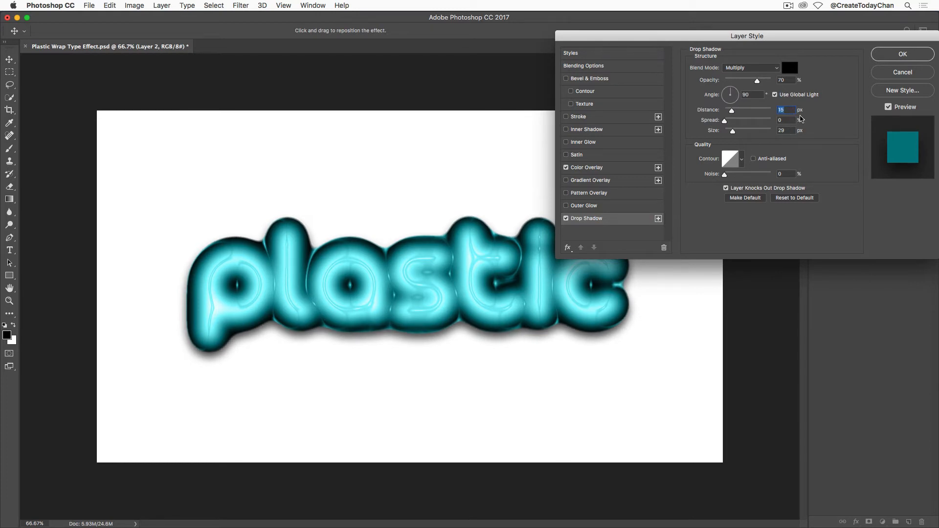
text(12)
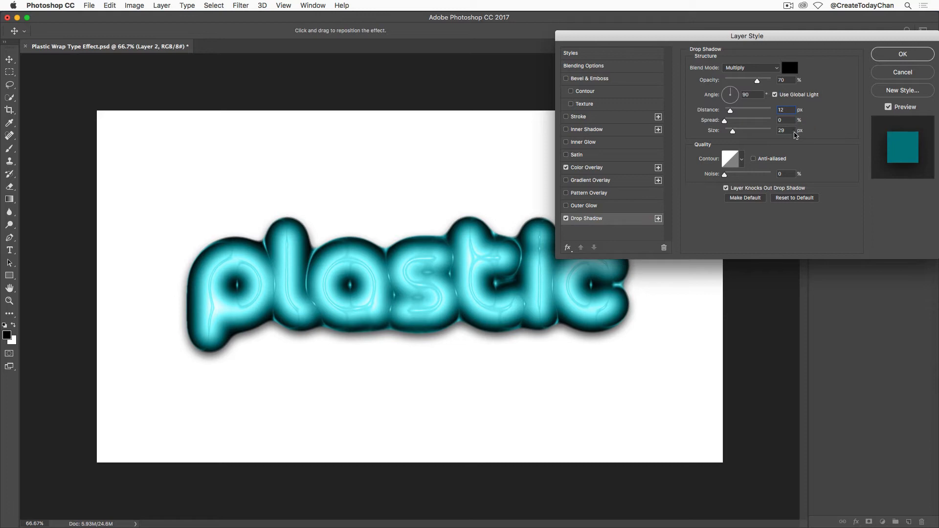
double_click(788, 130)
text(16)
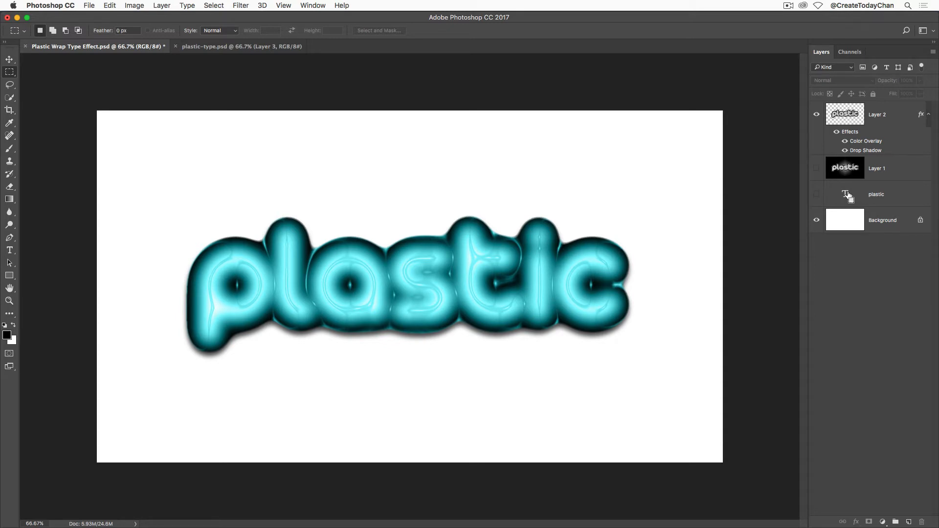
- Load the plastic text layer's outline as a selection, fill it with black on a new layer, and deselect
super+click(848, 195)
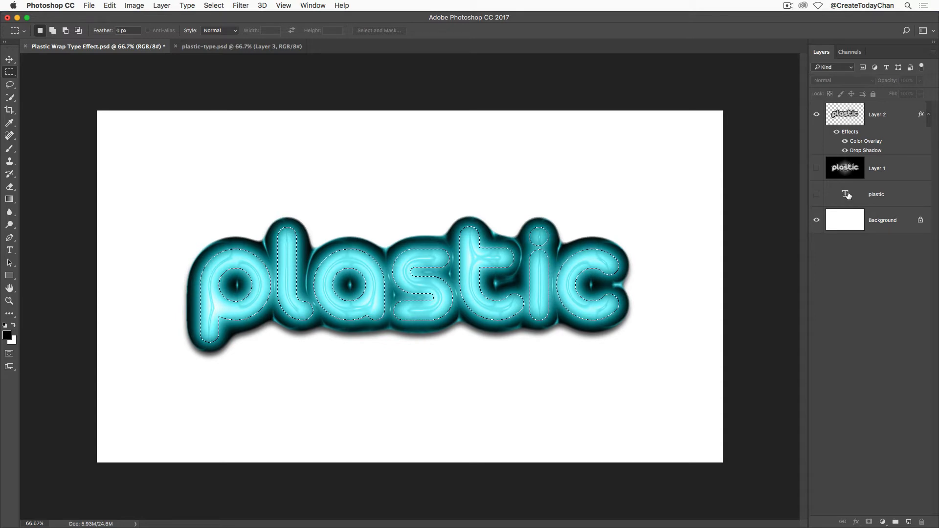
click(909, 523)
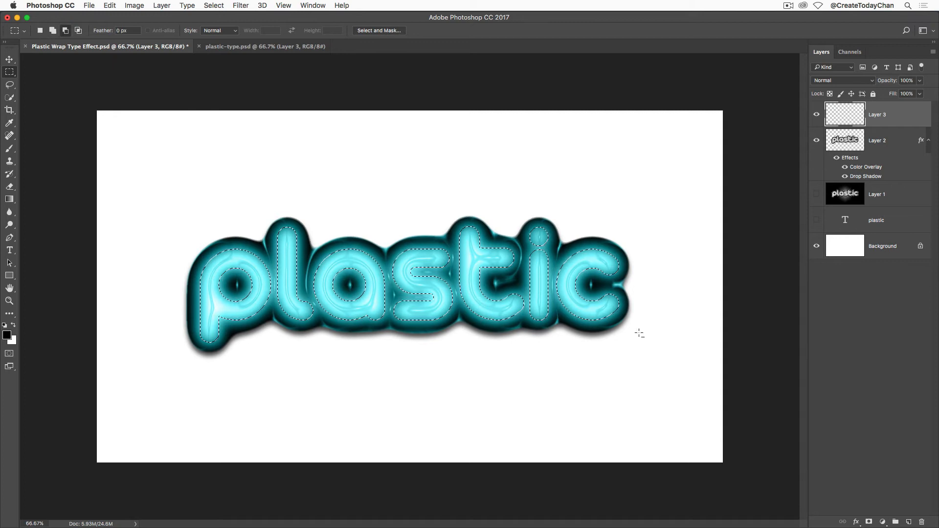
key(alt+BackSpace)
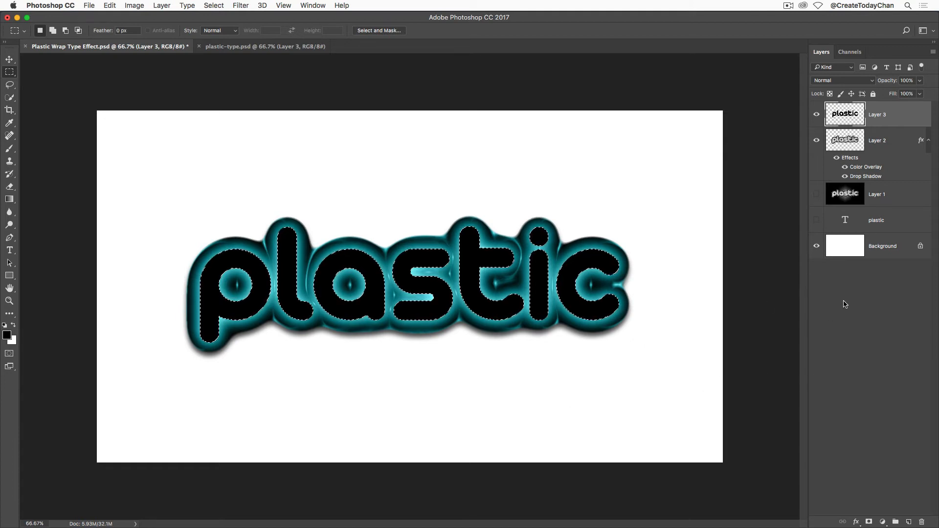
key(super+d)
- Reduce the Fill of Layer 3 to 0%
click(921, 94)
drag(920, 107, 874, 106)
click(845, 121)
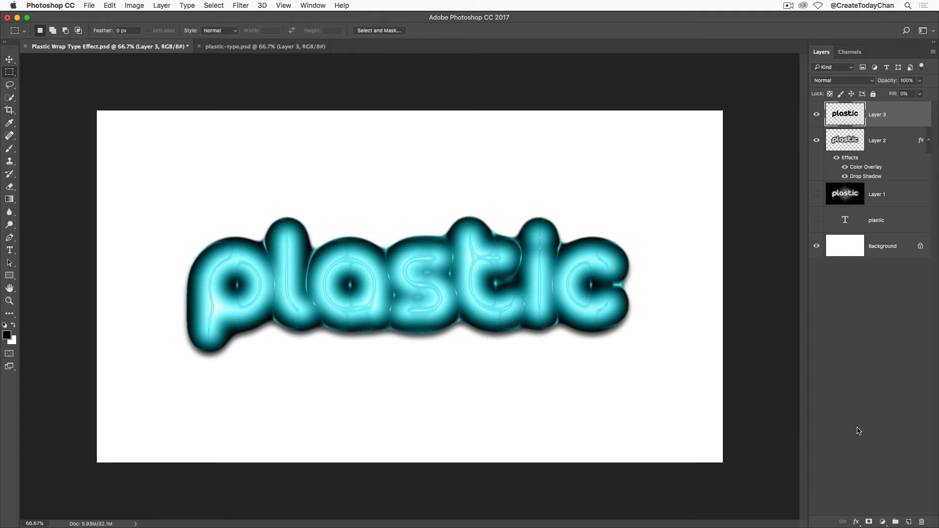
- Add a Gradient Overlay to Layer 3 in Color blend mode, using the purple, green and orange gradient
click(857, 523)
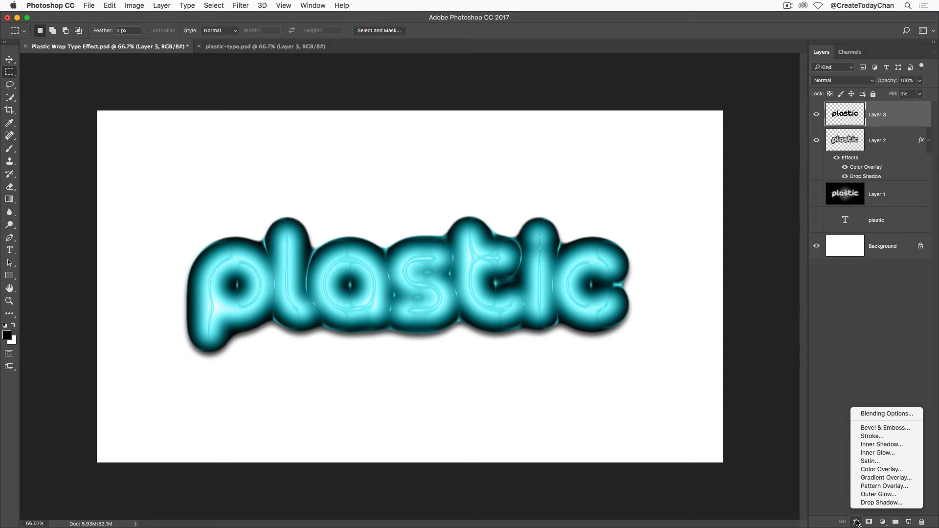
click(894, 478)
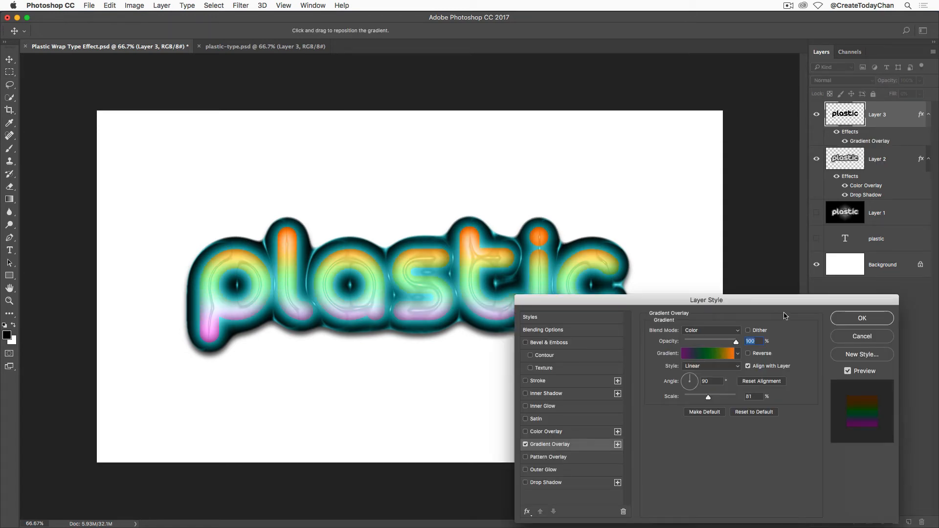
drag(786, 302, 759, 296)
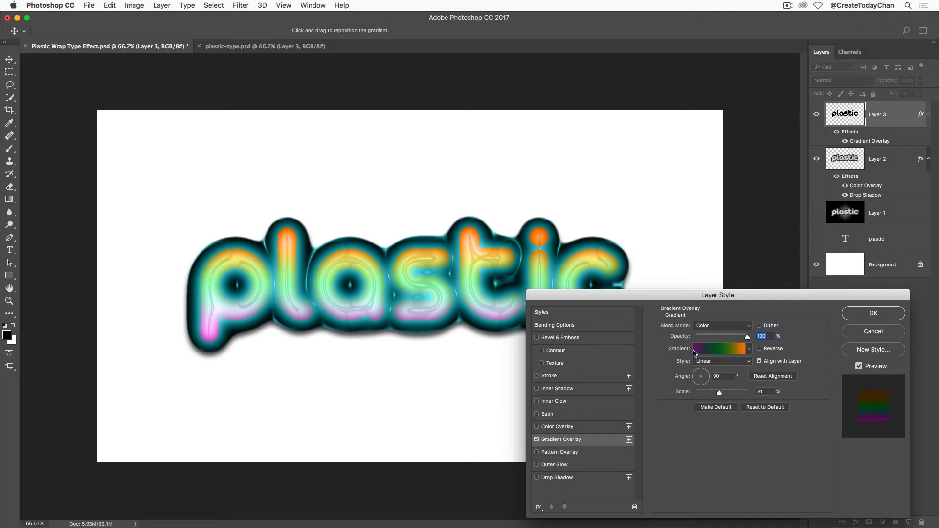
click(750, 349)
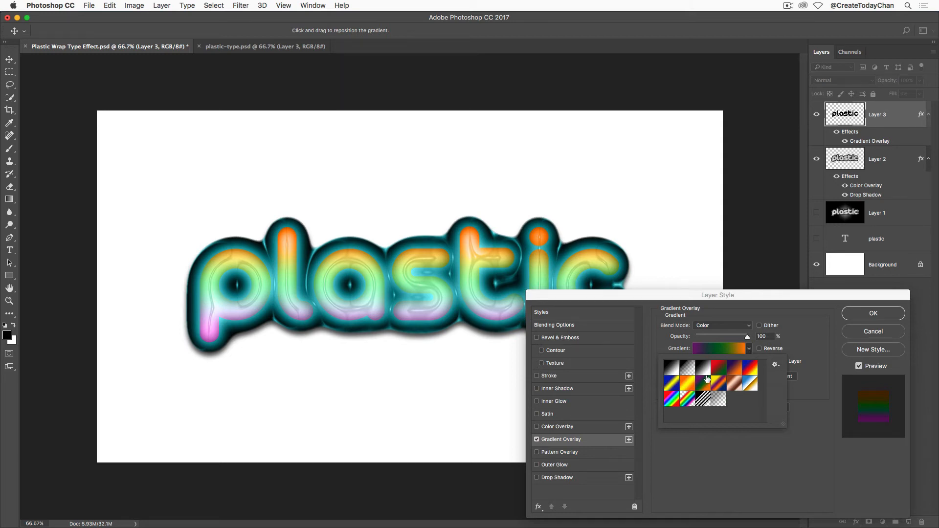
click(725, 471)
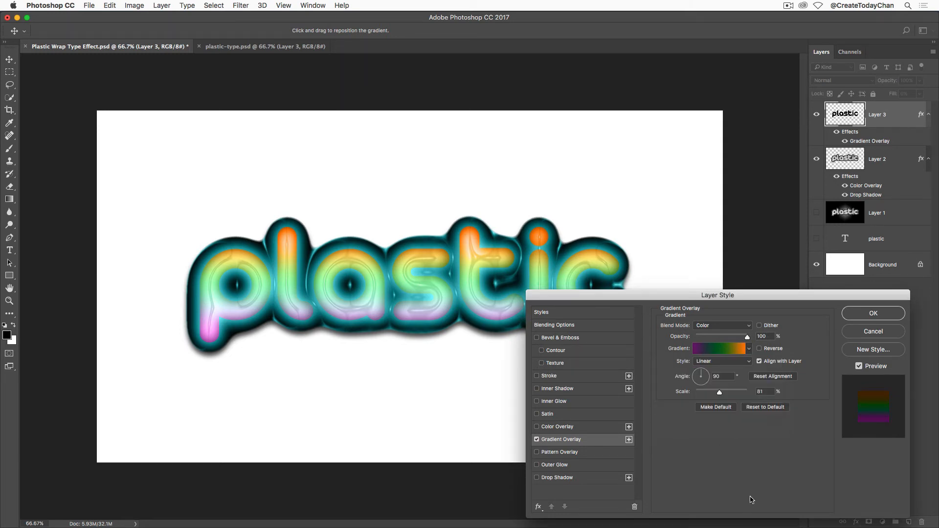
- Reverse the overlay gradient and set its scale to 81%
click(760, 349)
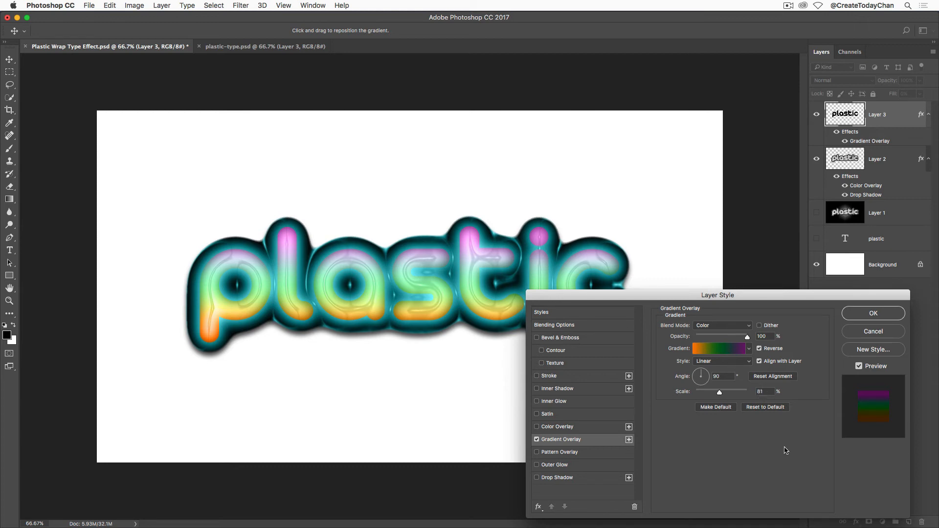
mouse_move(719, 392)
mouse_down()
mouse_move(706, 395)
mouse_move(736, 396)
mouse_move(709, 396)
mouse_up()
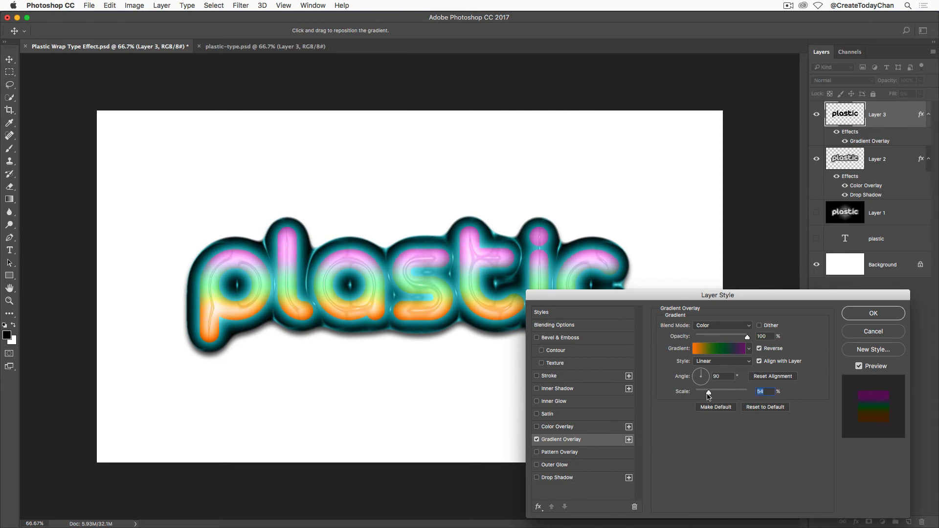
text(81)
- Add a Drop Shadow to Layer 3 with a distance of 5 px
click(538, 479)
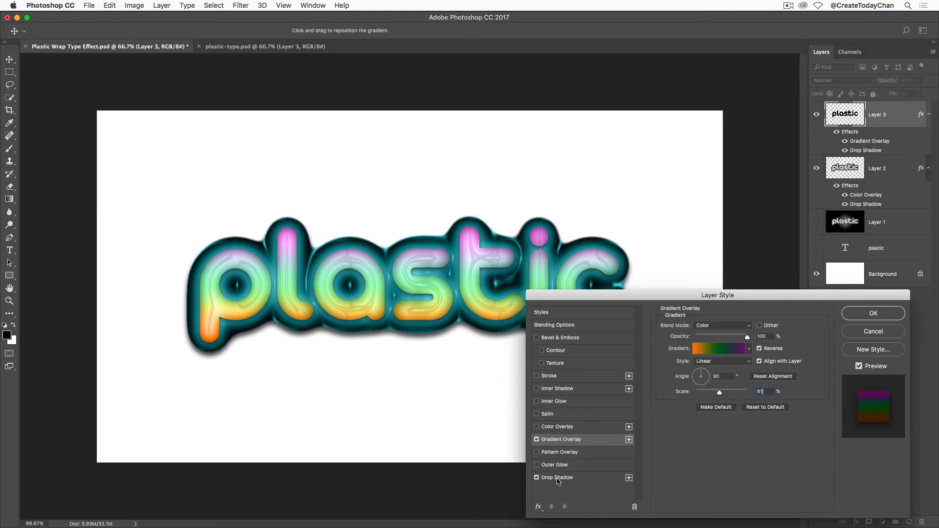
click(557, 480)
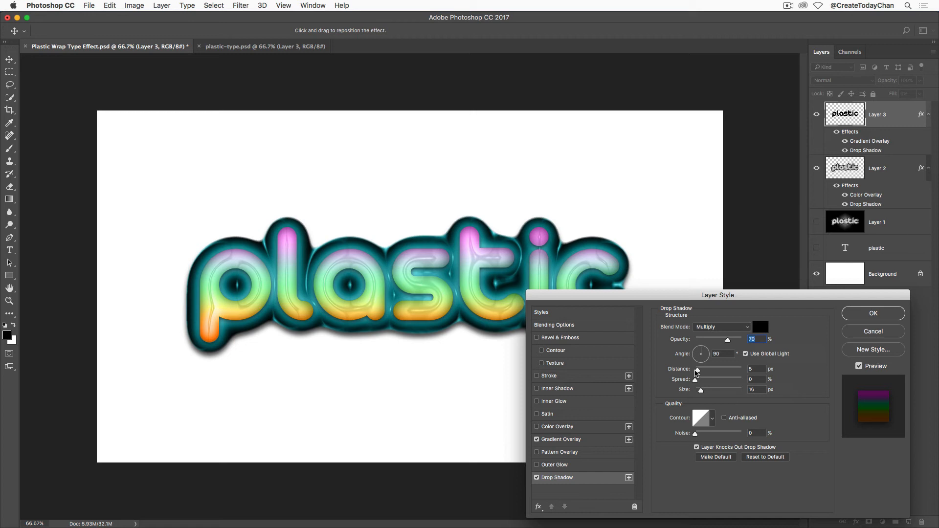
drag(698, 371, 699, 372)
text(5)
- Add a black Inner Glow to Layer 3 at 70% opacity and 24 px size, with the Softer technique, and apply the style
click(537, 401)
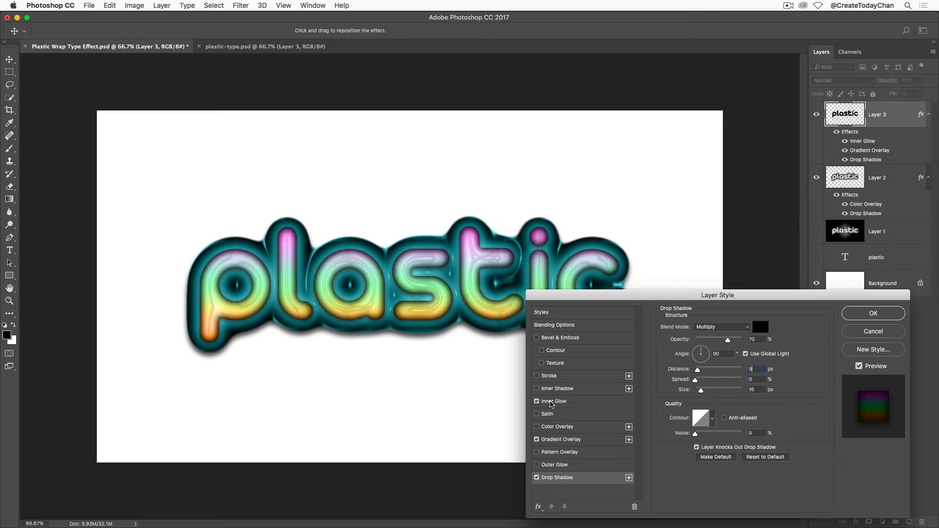
click(555, 403)
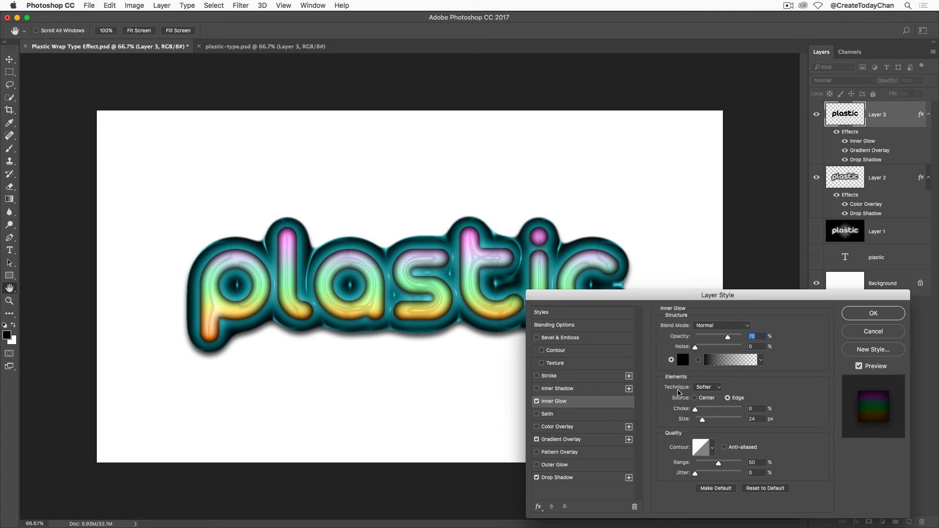
click(710, 389)
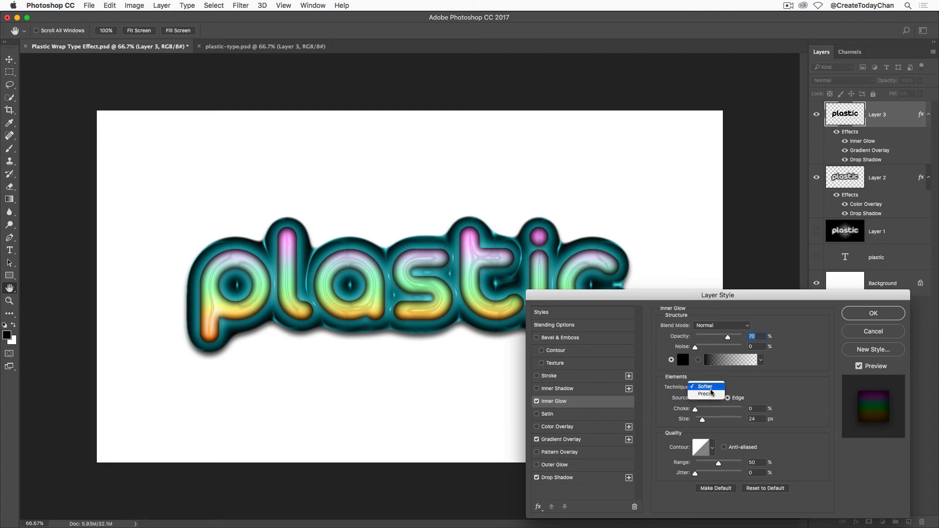
click(711, 394)
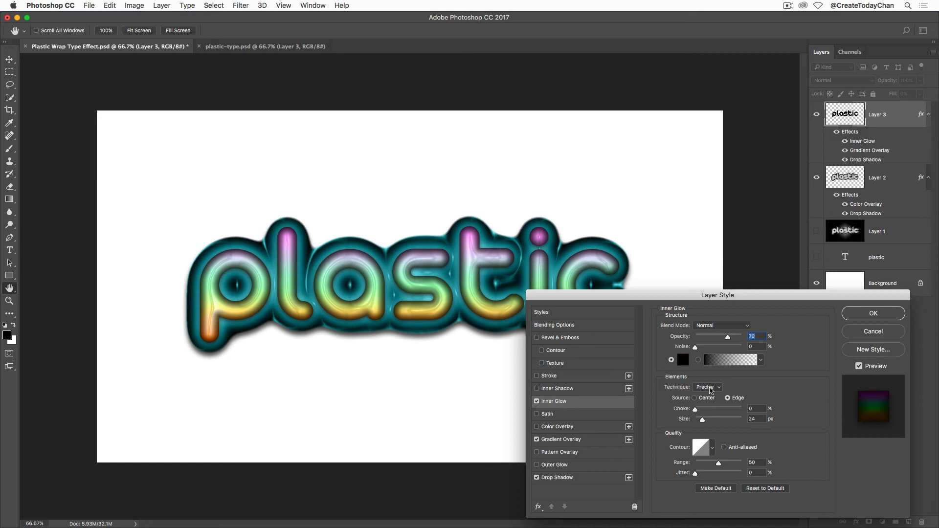
click(711, 390)
click(711, 382)
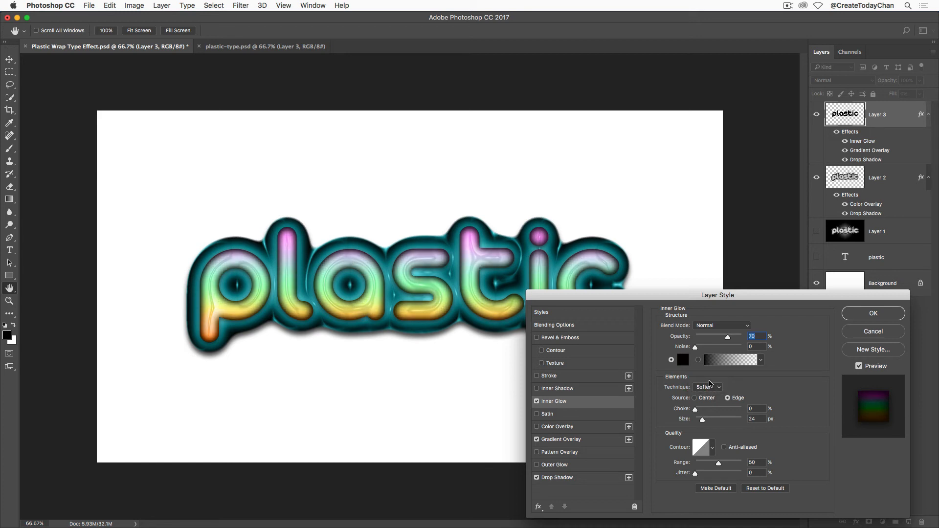
click(855, 315)
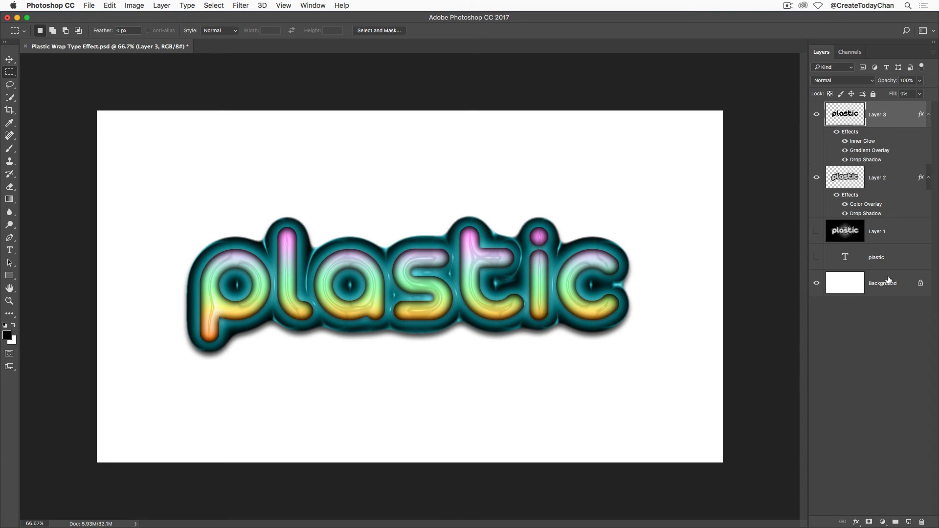
- Unlock the Background layer and add a Gradient Overlay to it in Normal blend mode
click(921, 288)
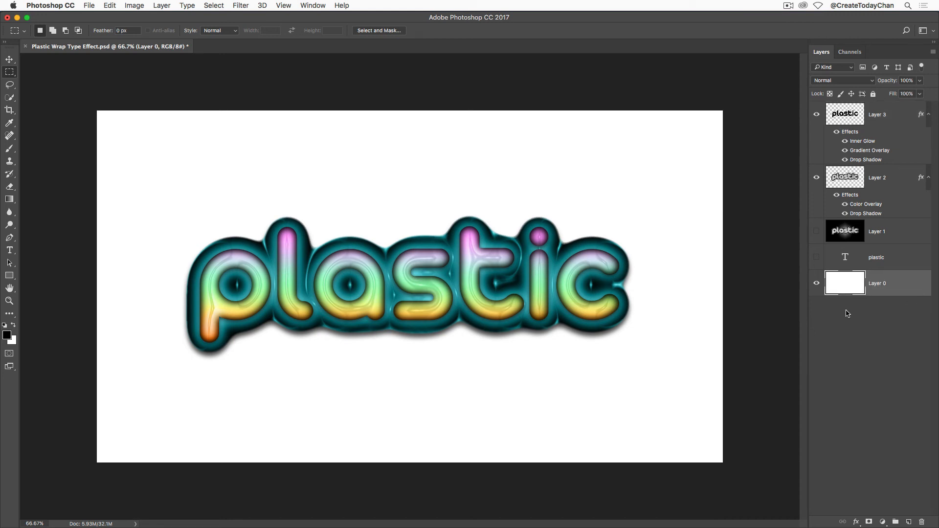
click(856, 523)
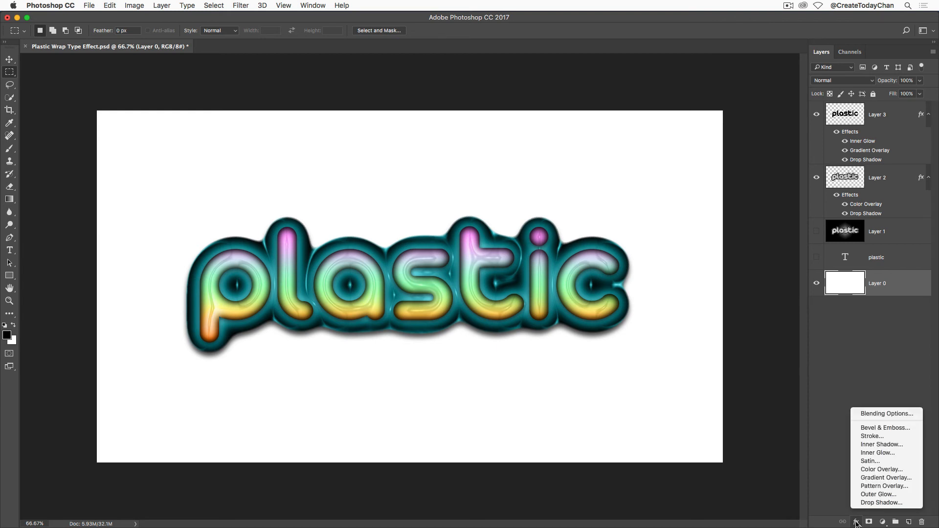
click(879, 479)
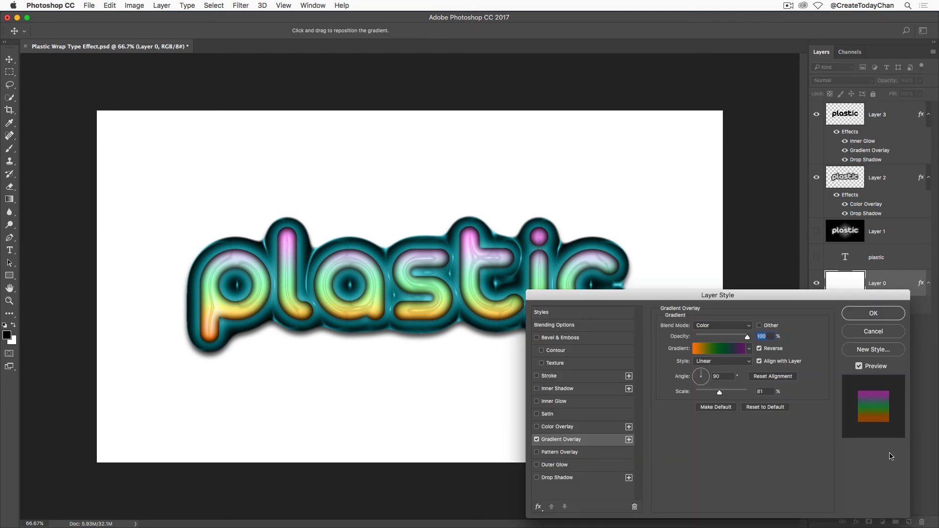
drag(754, 296, 755, 270)
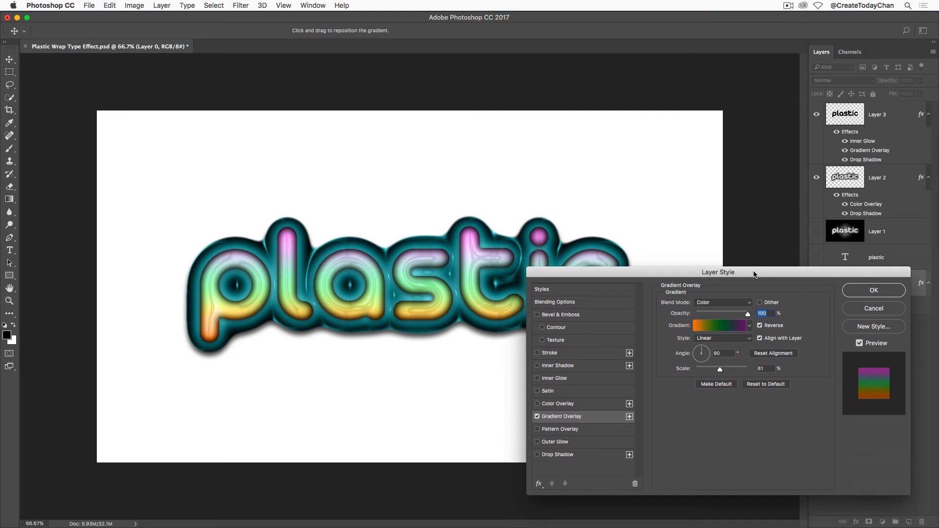
click(723, 299)
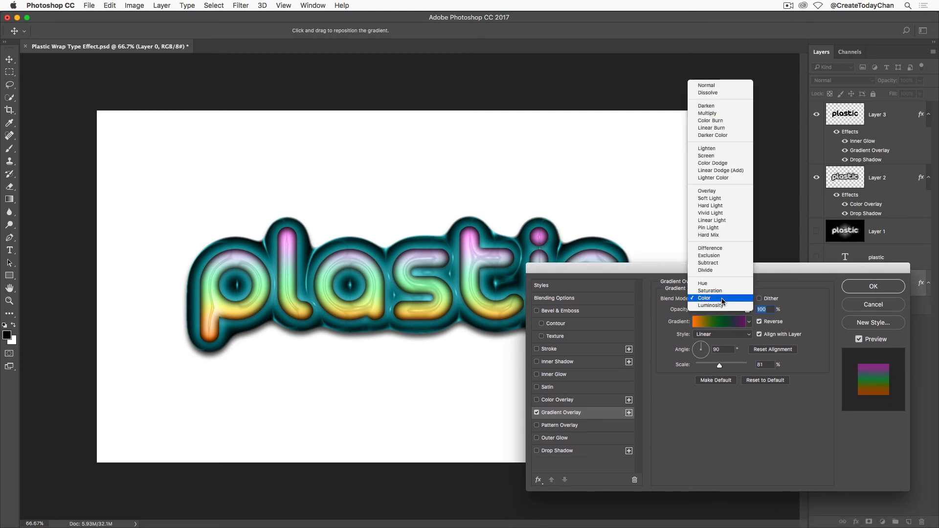
click(709, 86)
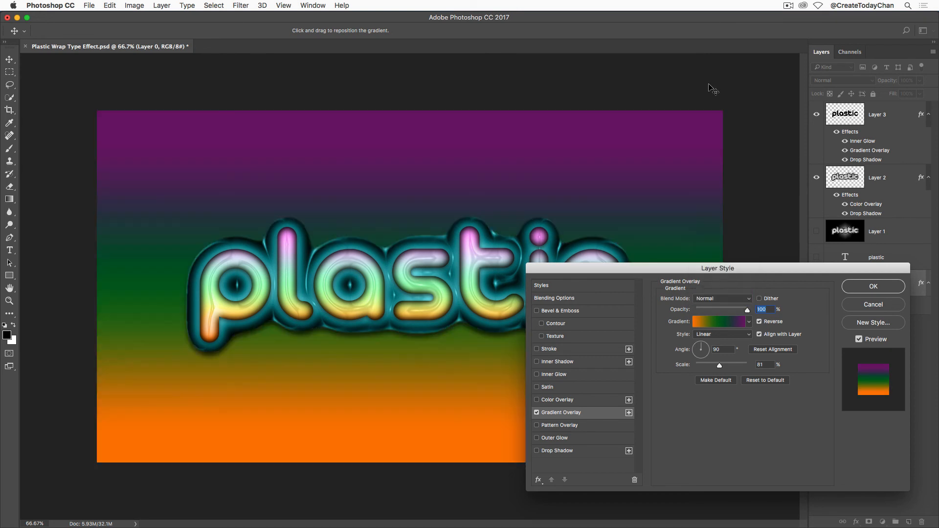
- Change the background's overlay gradient to the black-to-white preset and turn off its reversal
click(749, 324)
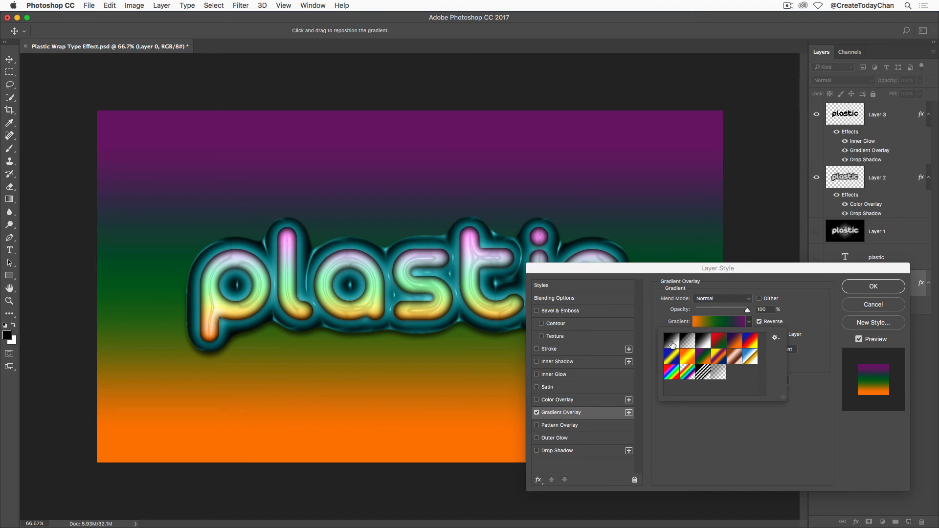
click(671, 344)
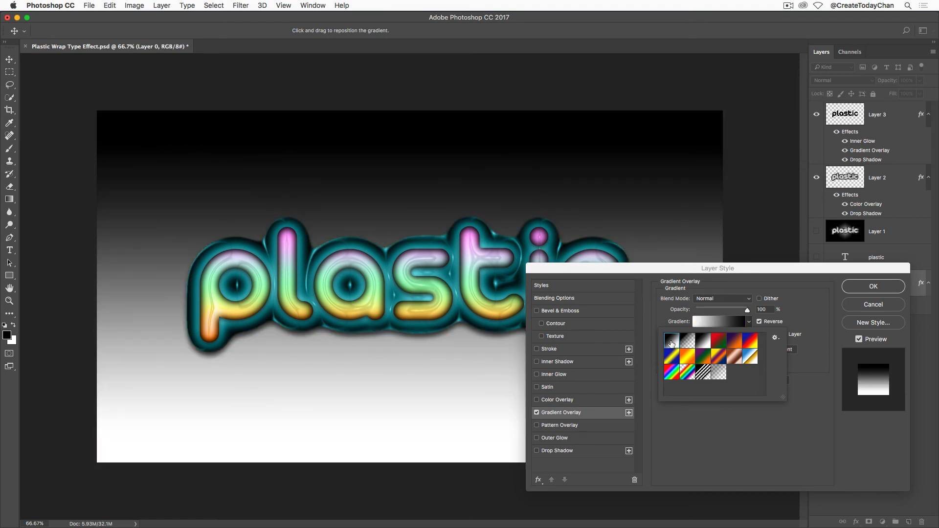
click(684, 440)
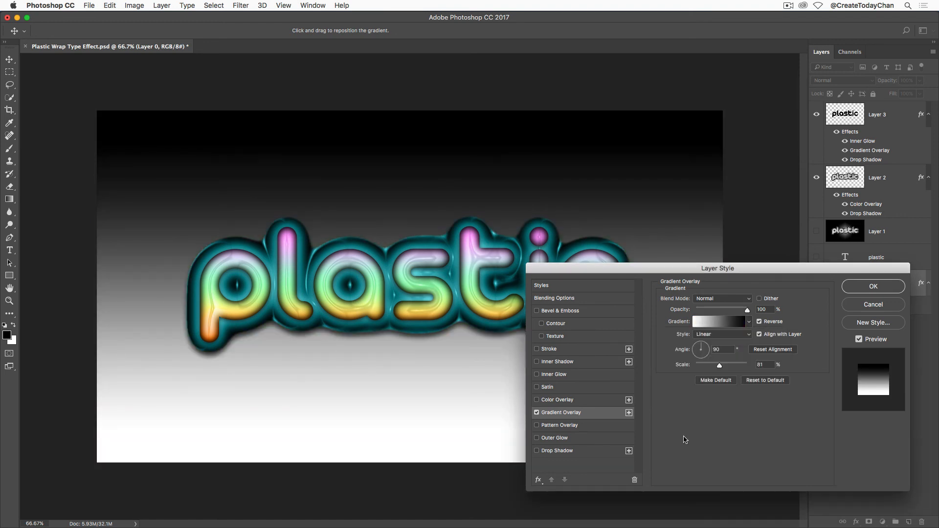
click(760, 322)
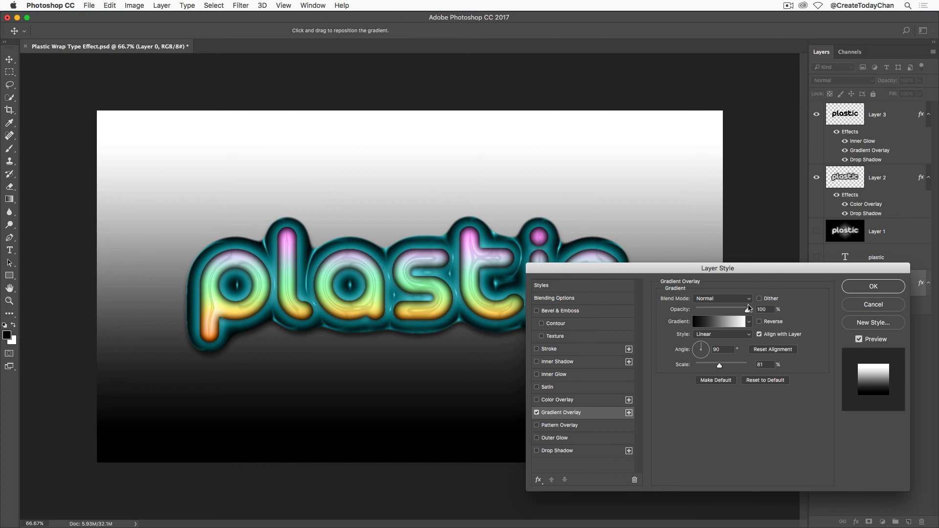
- Reposition the background's gradient slightly downward on the canvas and apply the layer style
mouse_move(748, 313)
mouse_down()
mouse_move(738, 314)
mouse_move(747, 313)
mouse_up()
drag(405, 381, 403, 396)
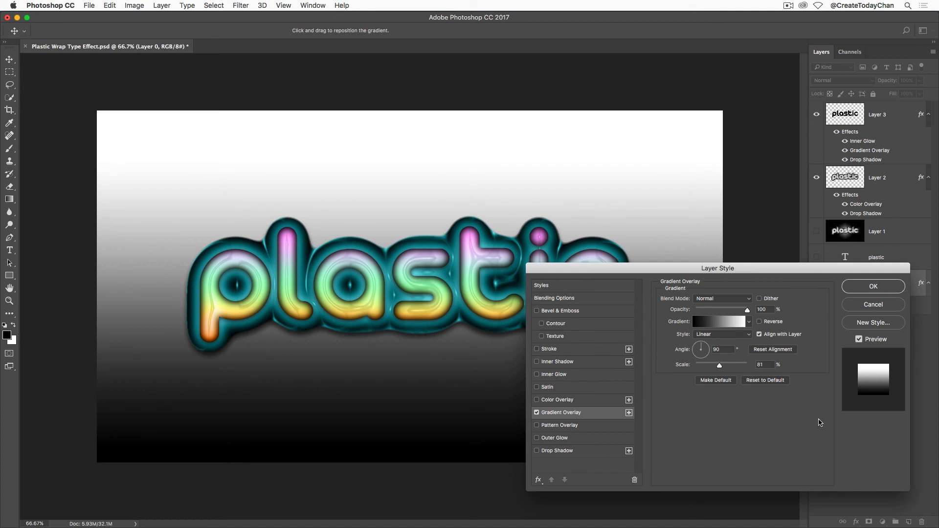
click(865, 289)
key(m)
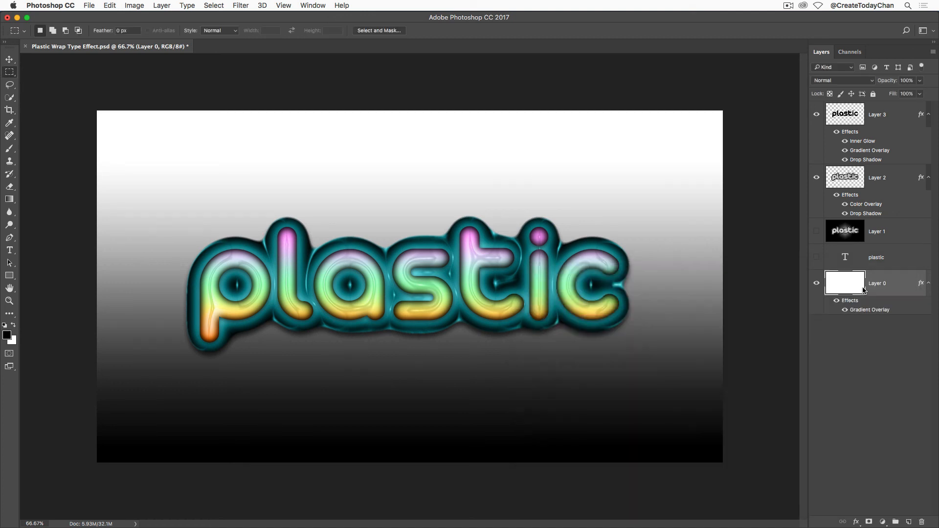